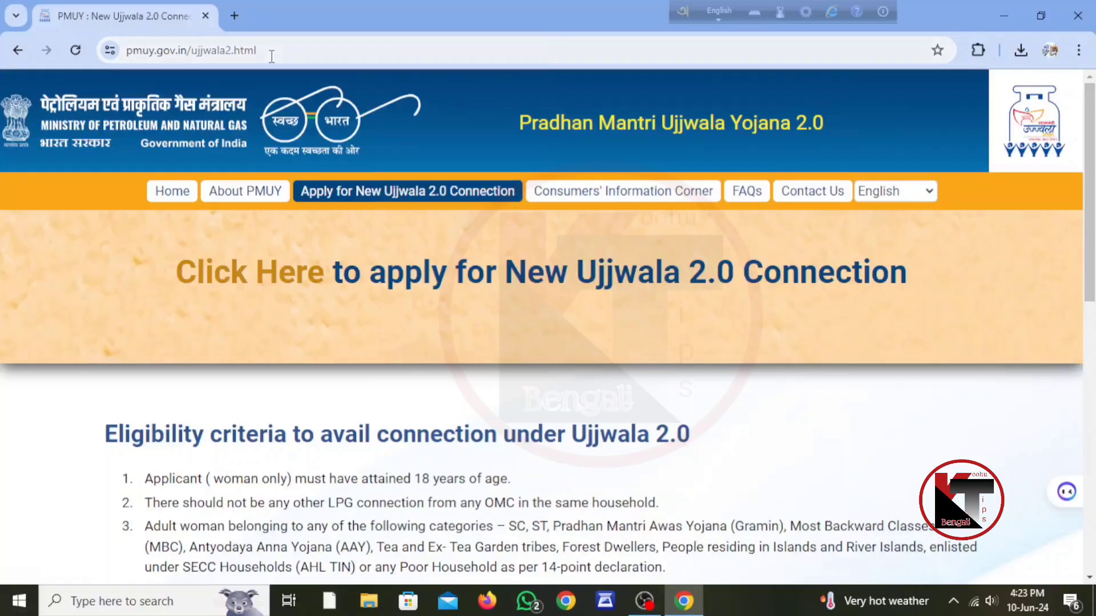
# Review the PMUY page's address, eligibility criteria and documents required sections
pyautogui.moveTo(271, 57); pyautogui.dragTo(88, 62)
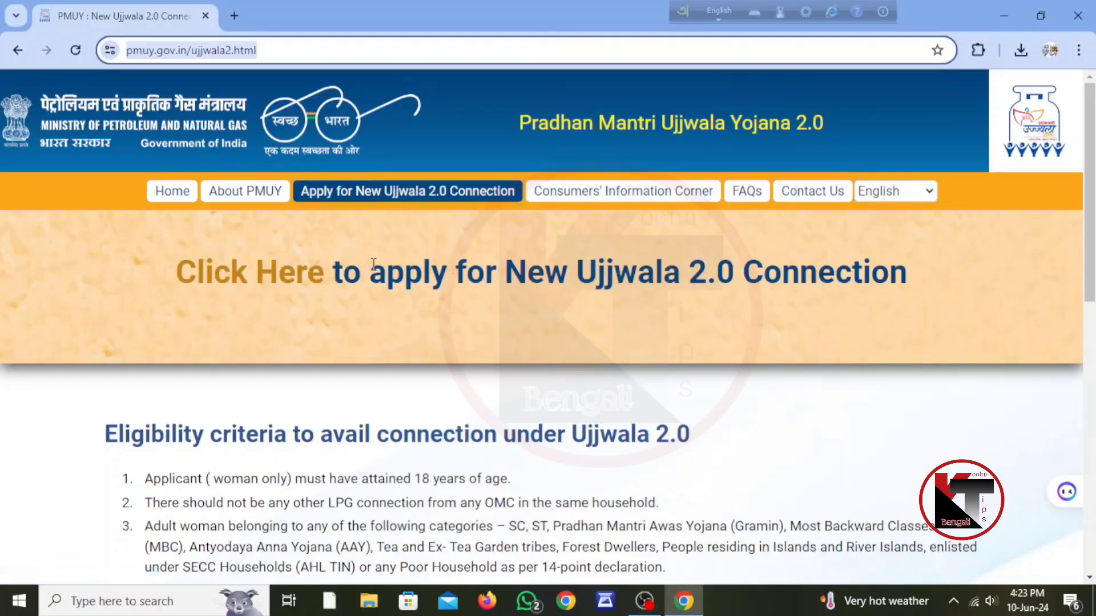
pyautogui.scroll(-3, 654, 285)
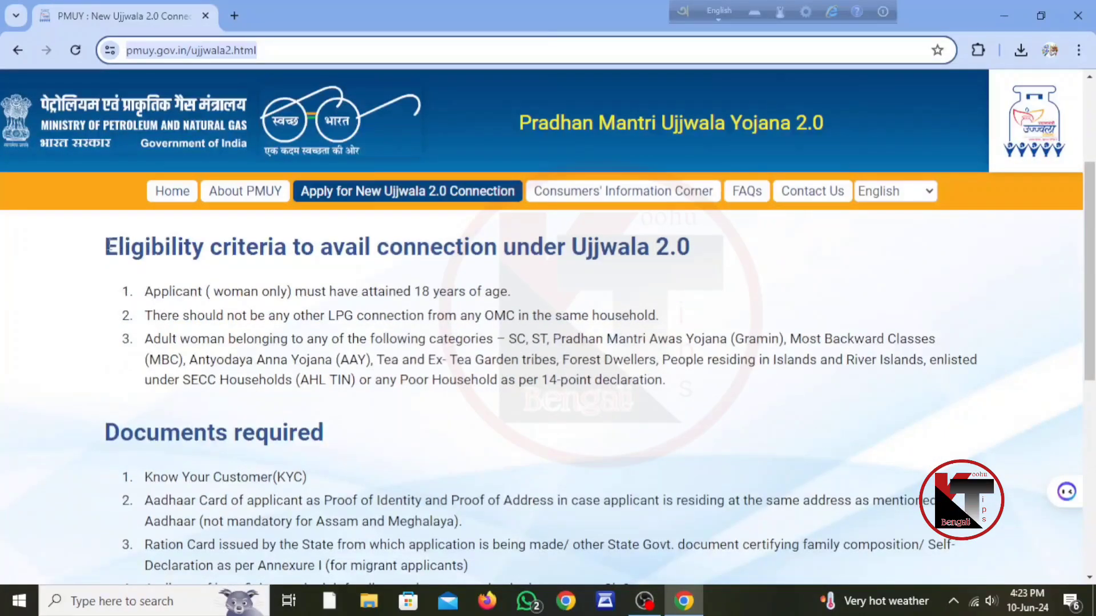
pyautogui.moveTo(105, 246); pyautogui.dragTo(695, 271)
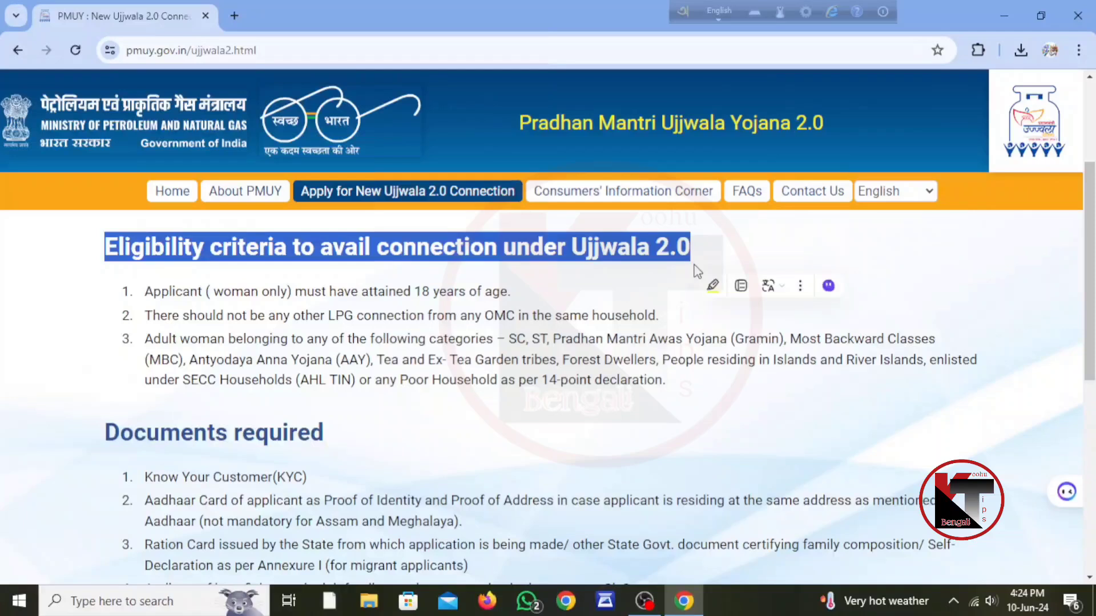
pyautogui.click(794, 231)
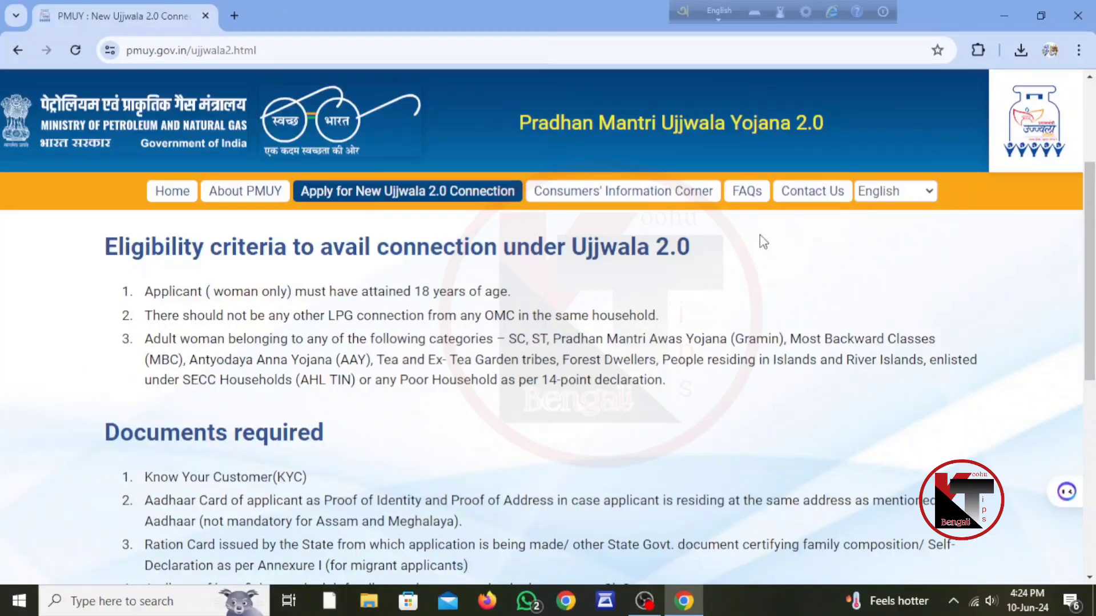
pyautogui.scroll(-3, 654, 351)
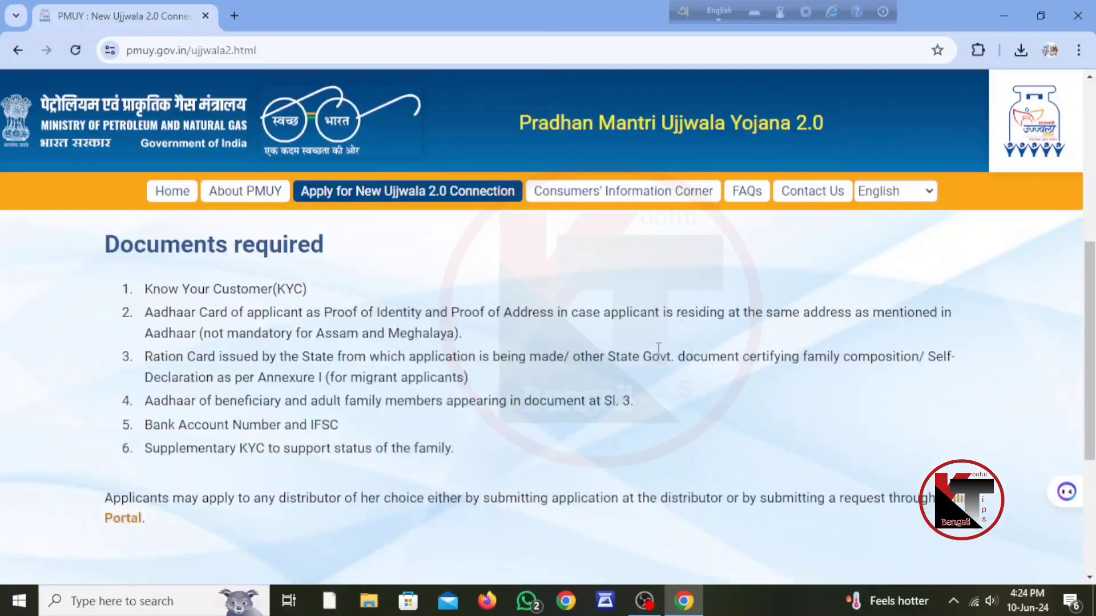
pyautogui.moveTo(323, 240); pyautogui.dragTo(2, 245)
pyautogui.click(434, 249)
# Pick HP GAS from the online application providers to apply for a new connection
pyautogui.scroll(6, 479, 393)
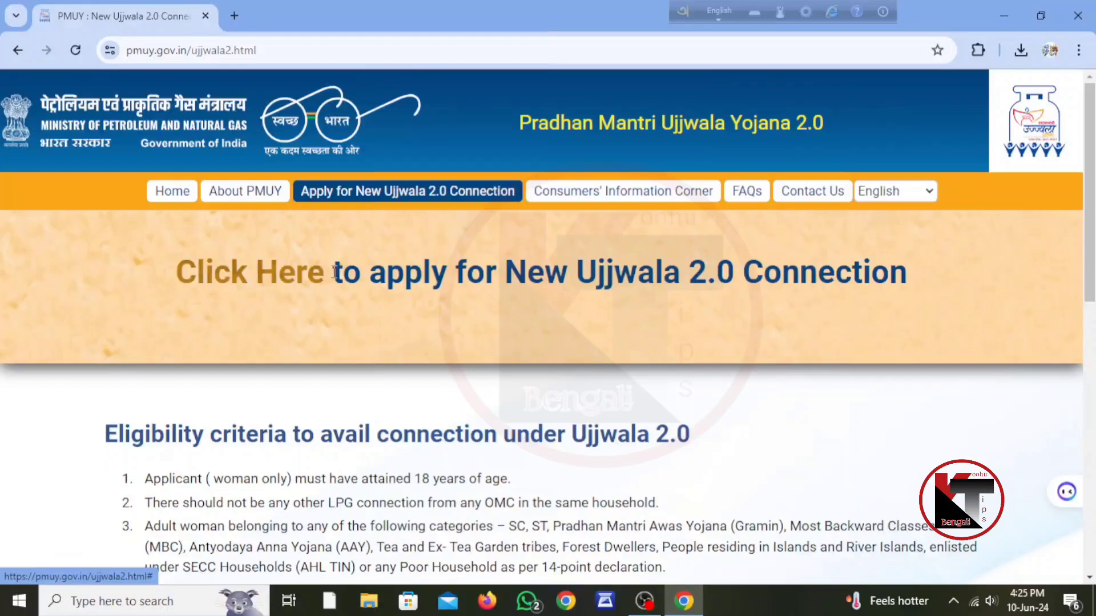
pyautogui.click(286, 281)
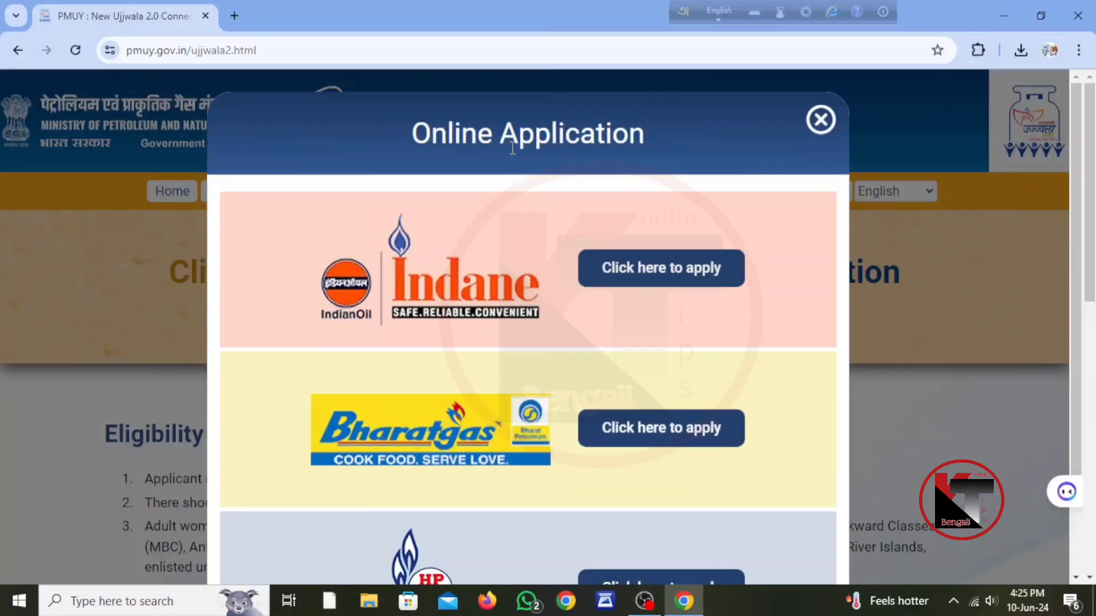
pyautogui.scroll(-2, 618, 206)
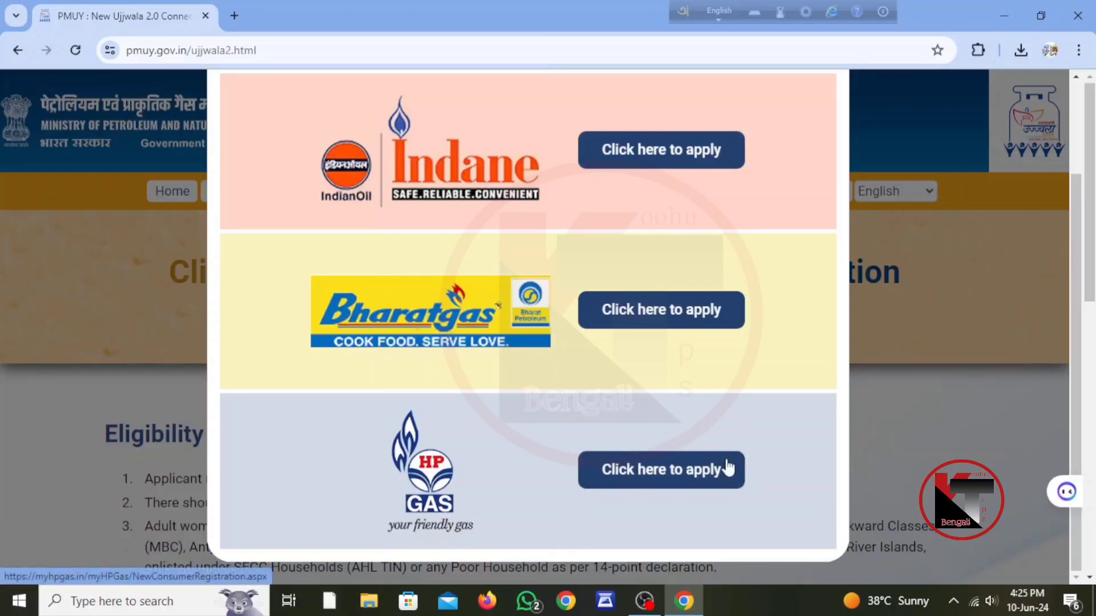
pyautogui.click(678, 475)
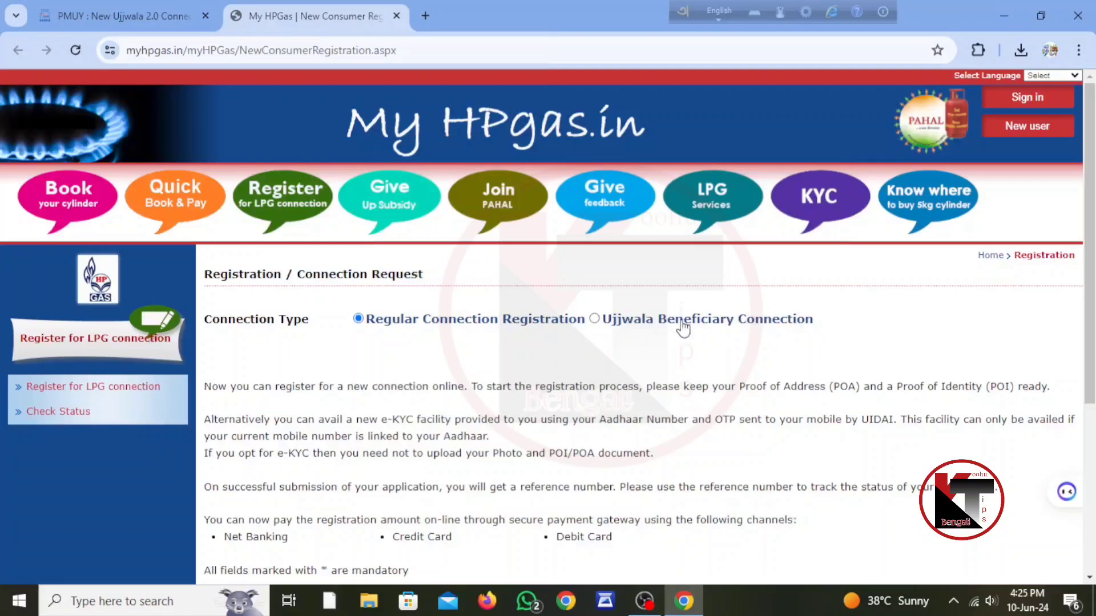
# Select Ujjwala Beneficiary Connection and tick 'I accept above declaration'
pyautogui.click(594, 319)
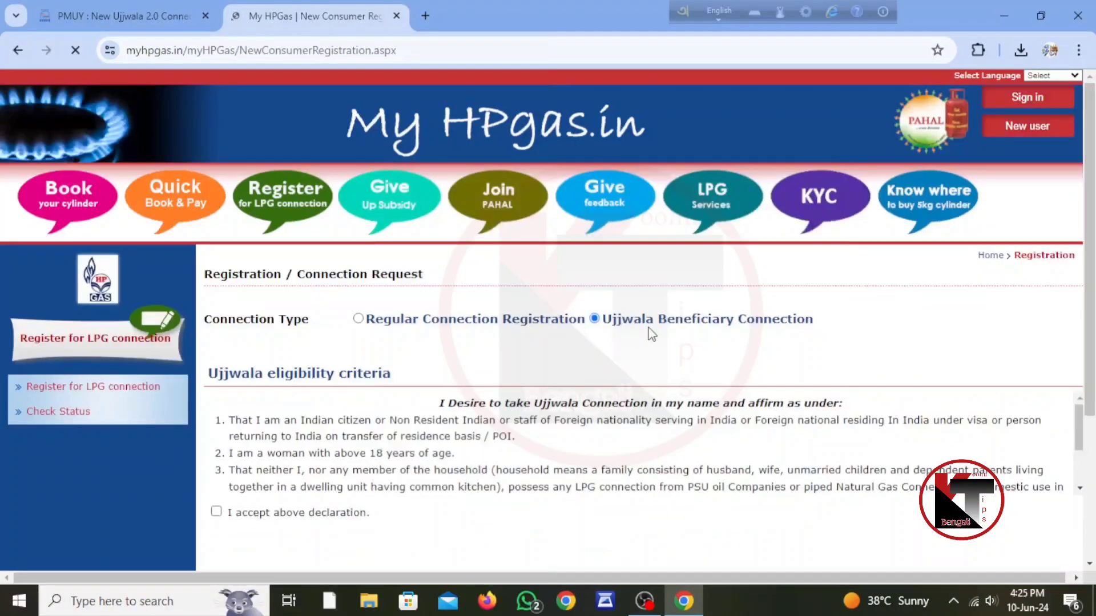
pyautogui.scroll(-3, 630, 315)
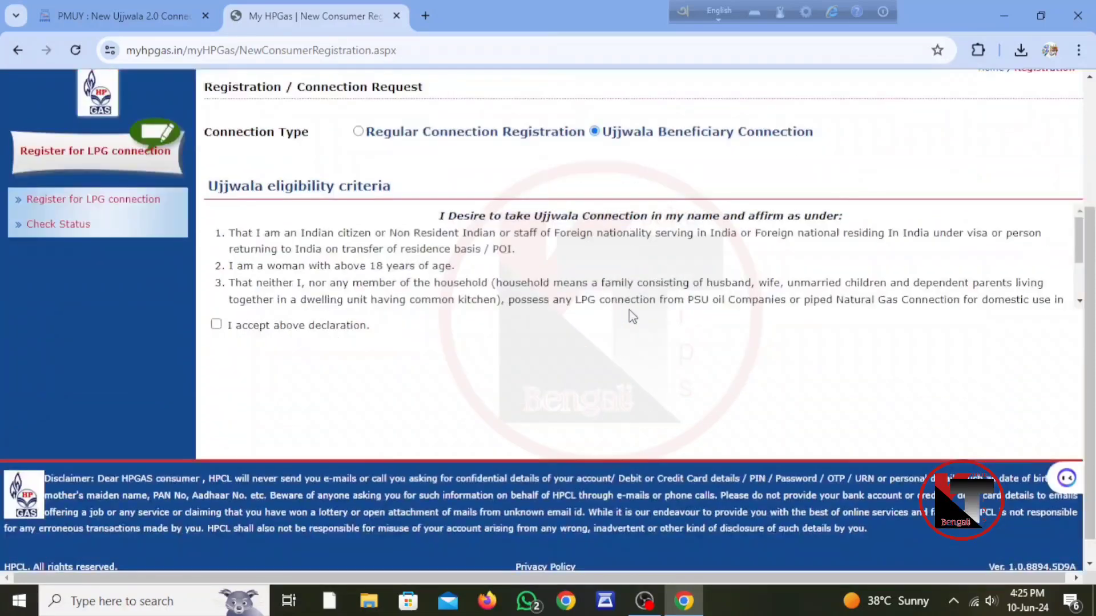
pyautogui.click(216, 325)
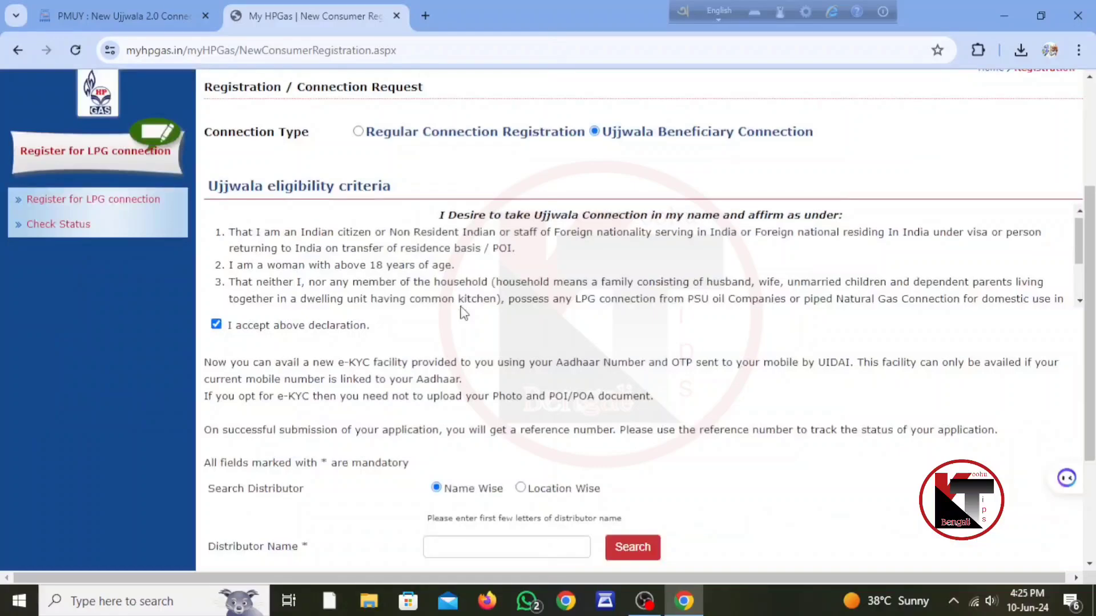
pyautogui.scroll(-5, 464, 313)
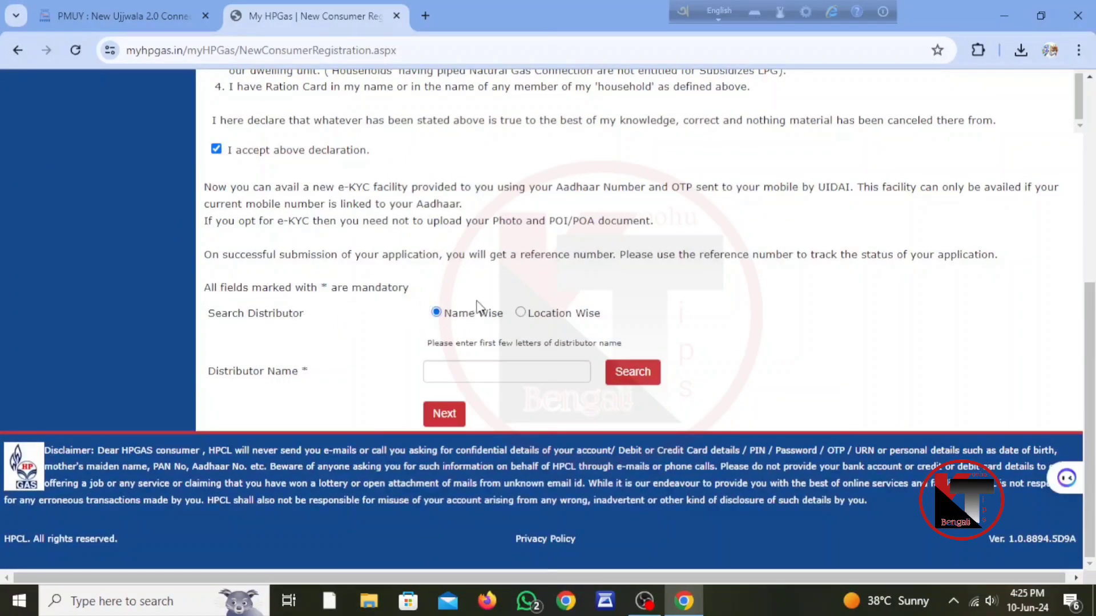
# Search Location Wise and pick West Bengal, PASCHIM MEDINIP and Ma Chandi HPGas Gramin Vitrak
pyautogui.click(520, 313)
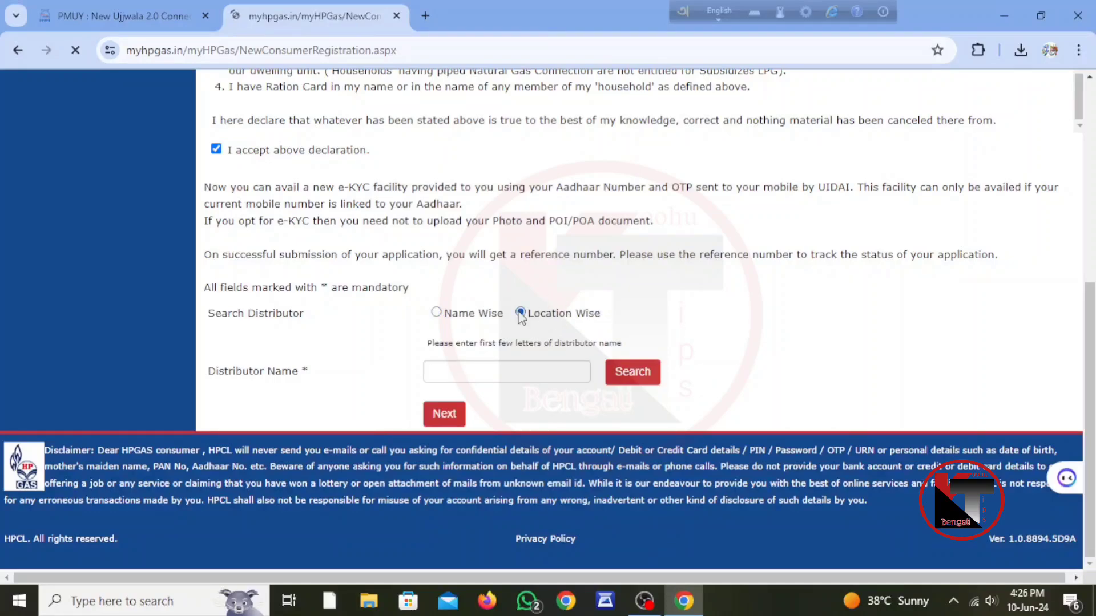
pyautogui.scroll(-5, 526, 318)
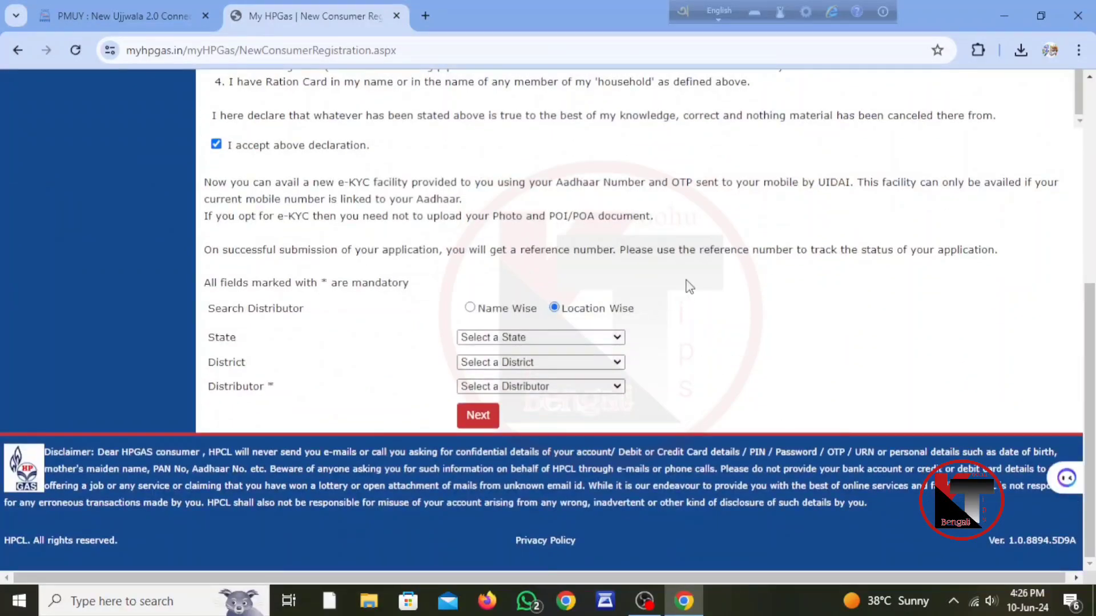
pyautogui.click(558, 337)
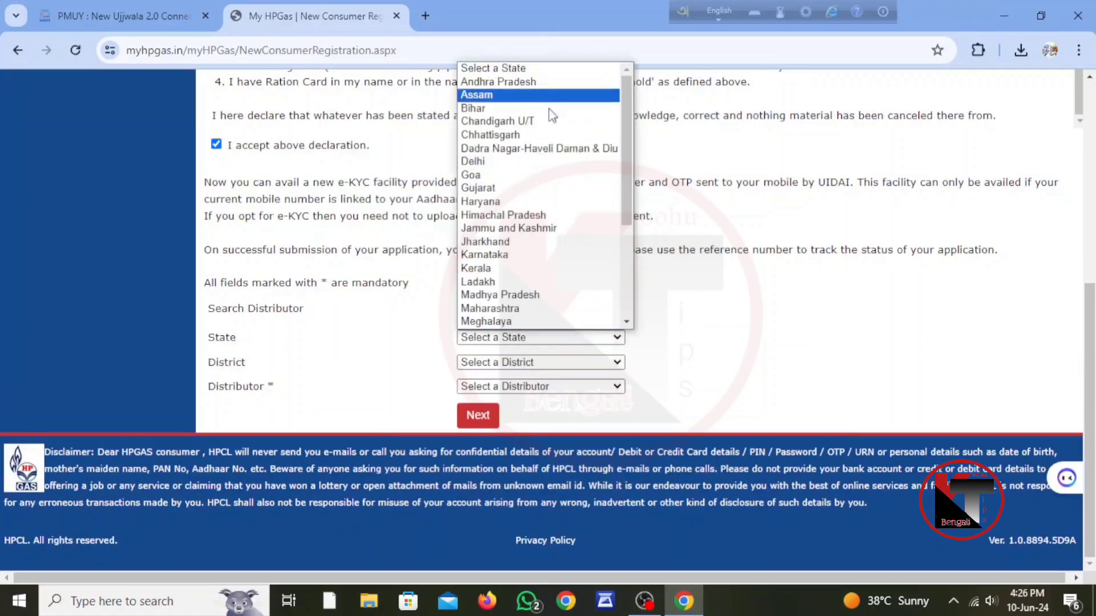
pyautogui.scroll(-5, 542, 240)
pyautogui.click(520, 321)
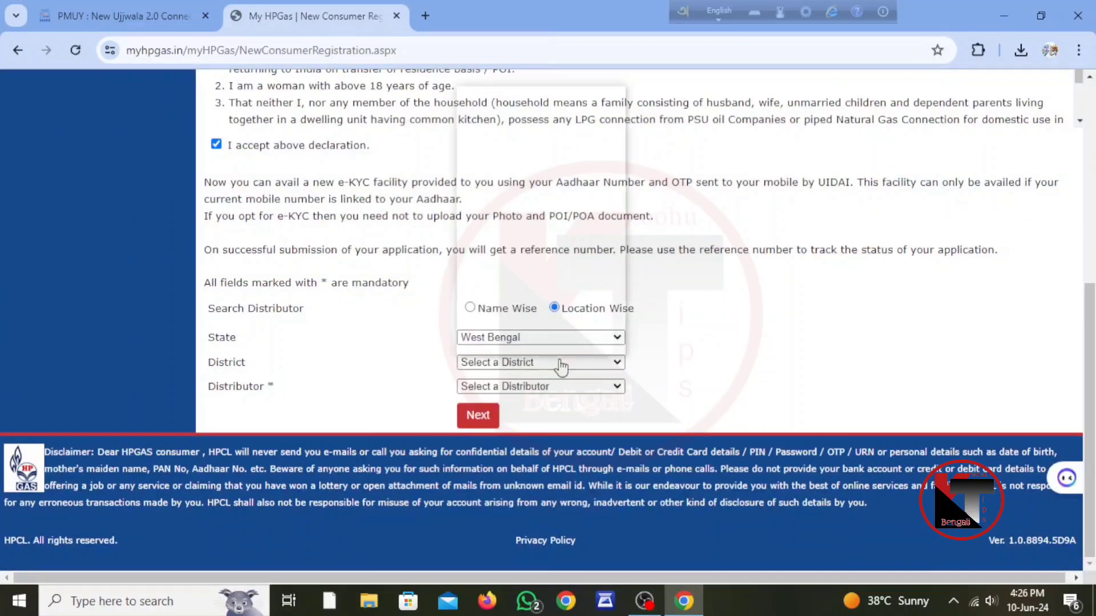
pyautogui.click(552, 364)
pyautogui.scroll(-1, 552, 342)
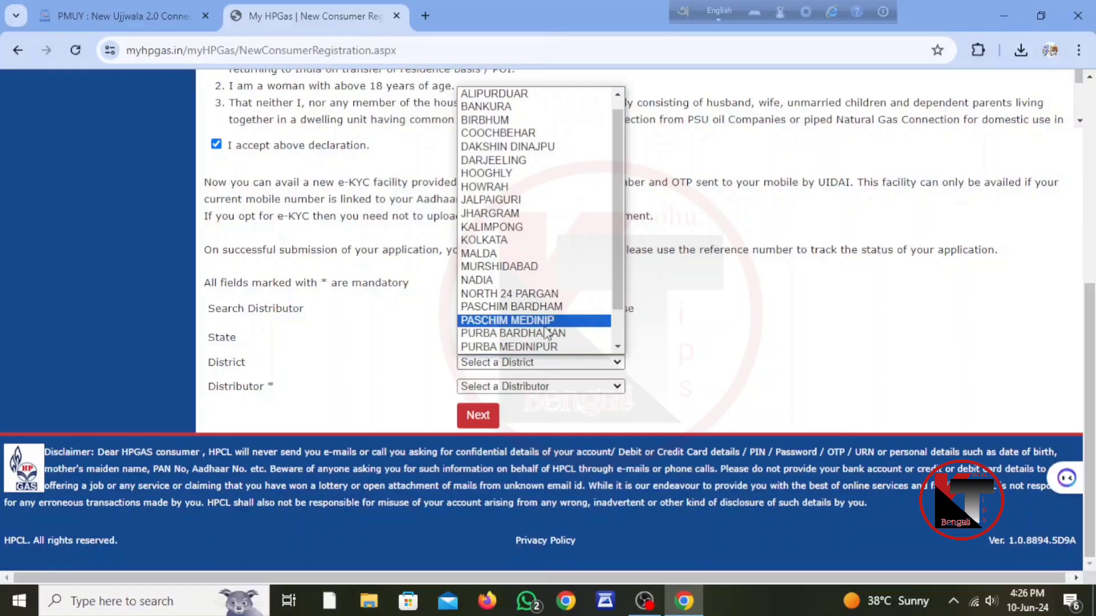
pyautogui.click(550, 323)
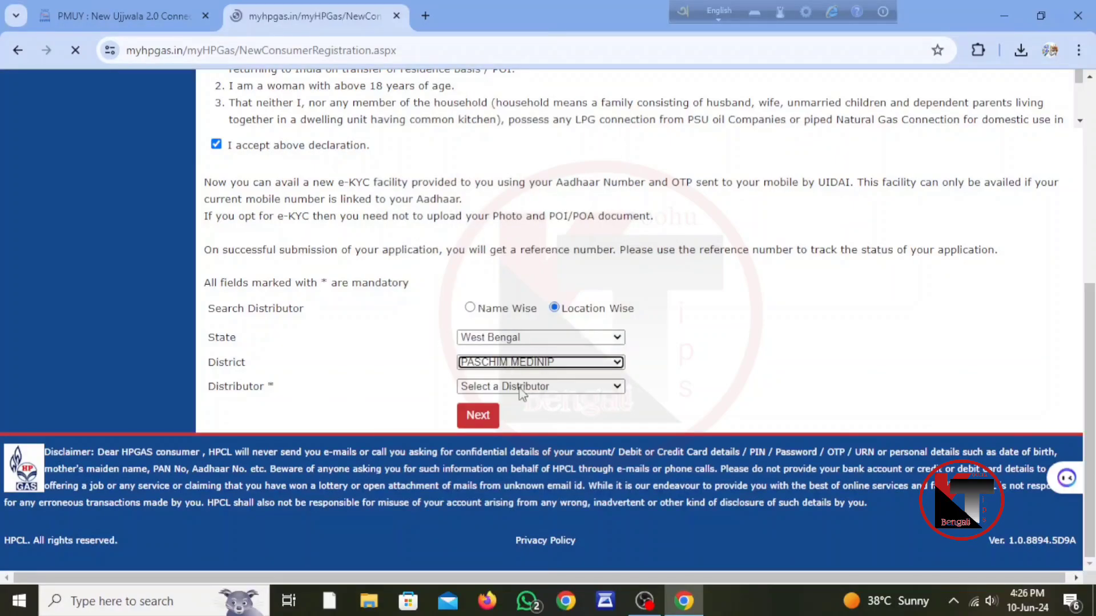
pyautogui.scroll(-6, 519, 394)
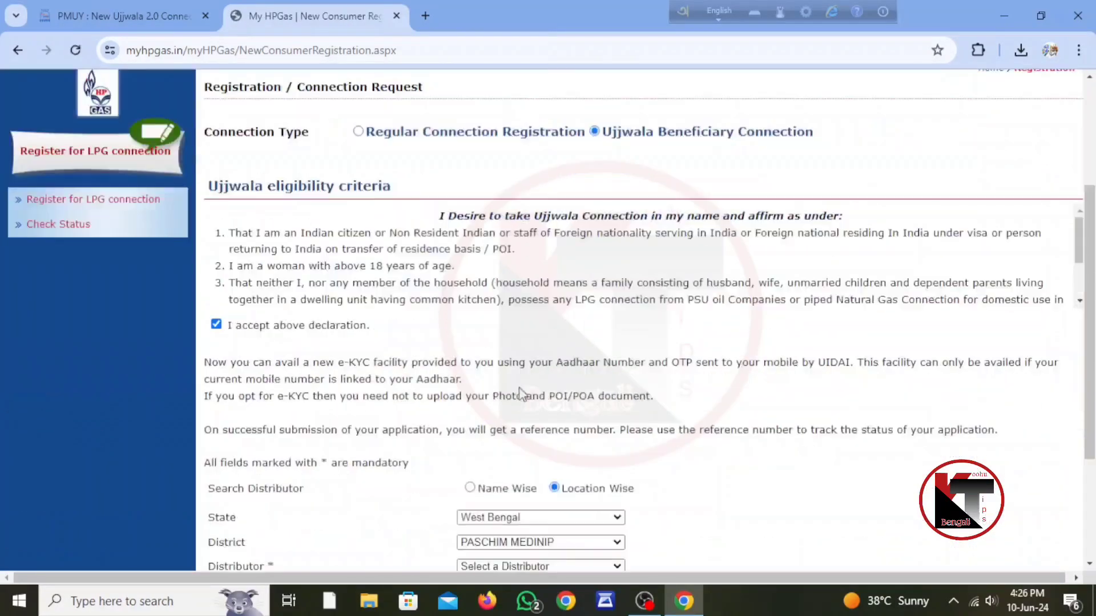
pyautogui.click(536, 391)
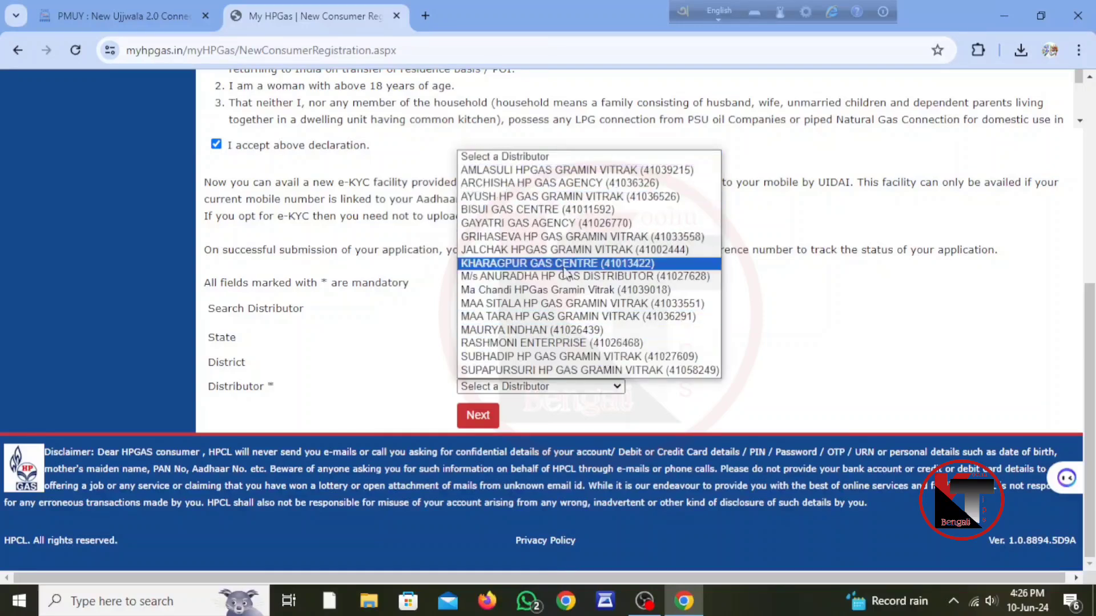
pyautogui.click(555, 291)
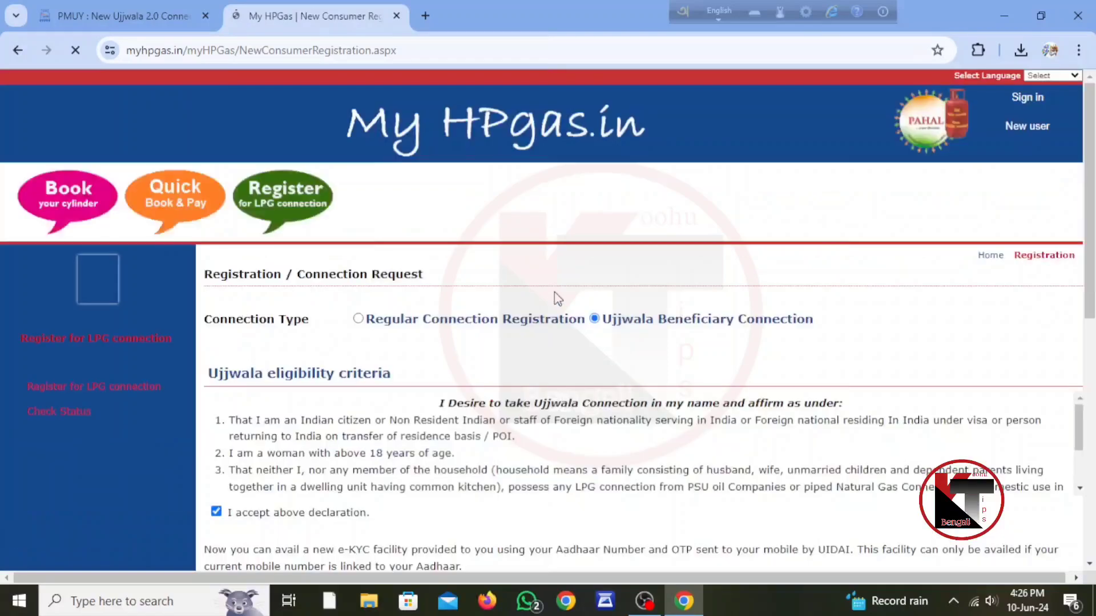
# Review the selected distributor's address and contact details
pyautogui.scroll(-8, 553, 292)
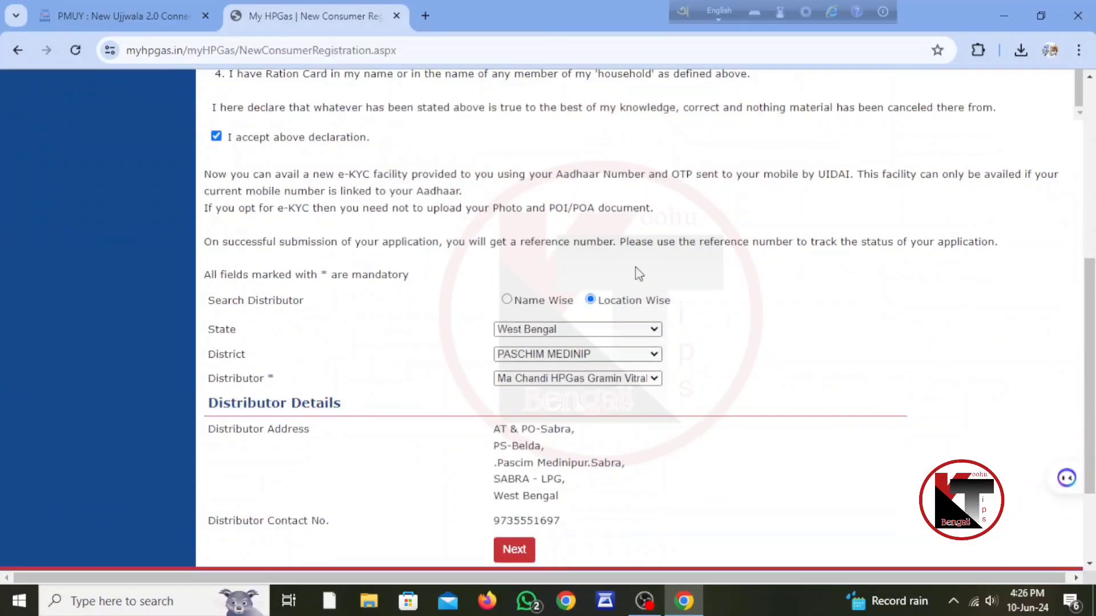
pyautogui.scroll(-3, 638, 274)
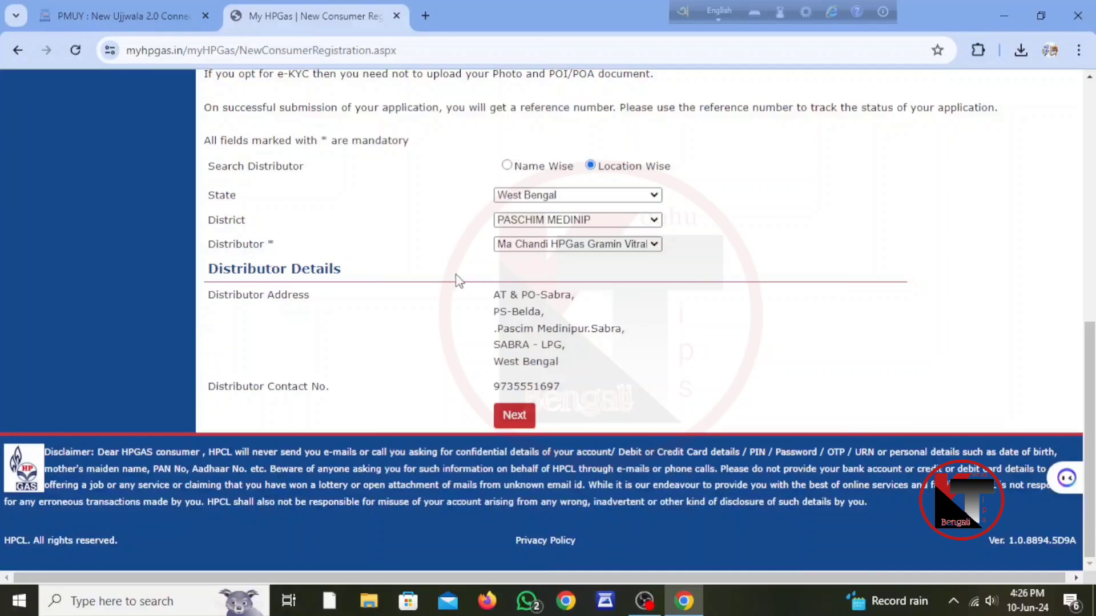
pyautogui.moveTo(454, 277); pyautogui.dragTo(592, 390)
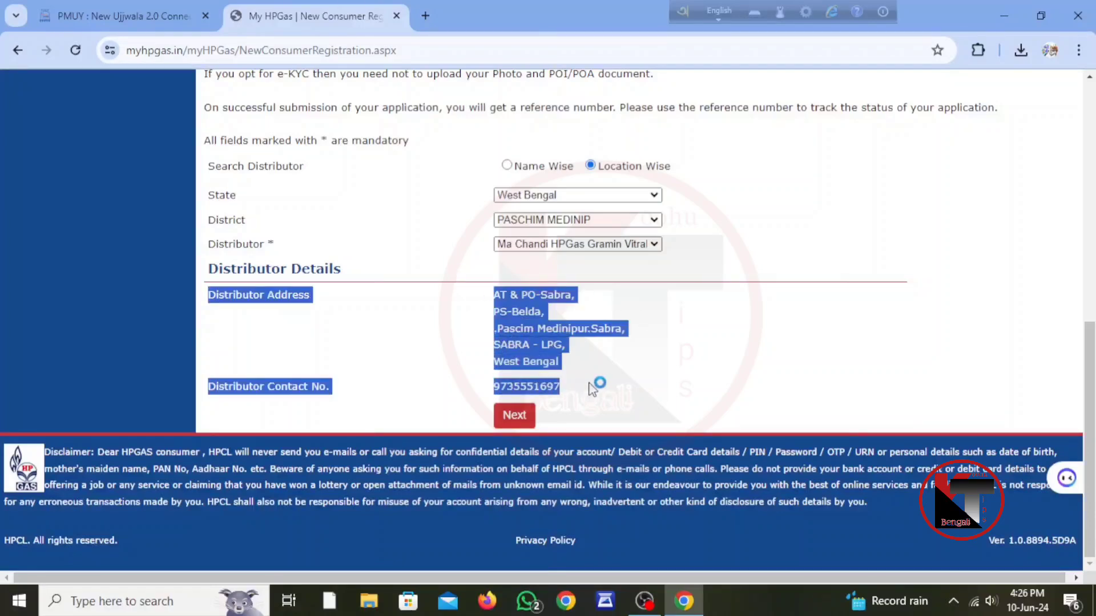
pyautogui.click(656, 331)
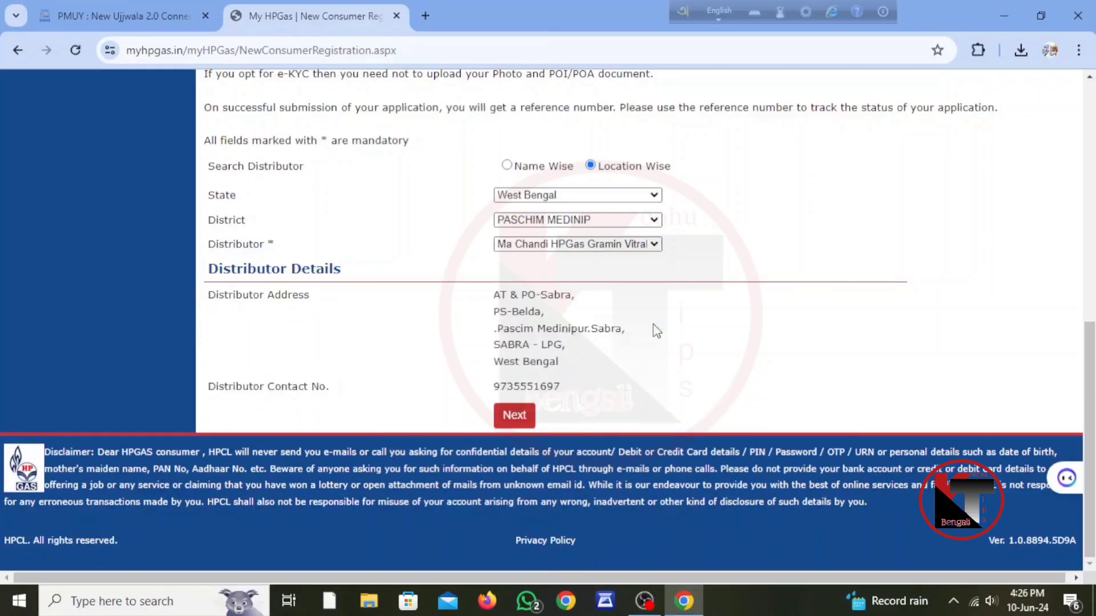
# Continue to the Ujjwala KYC form and enter the applicant's Aadhaar number
pyautogui.click(507, 422)
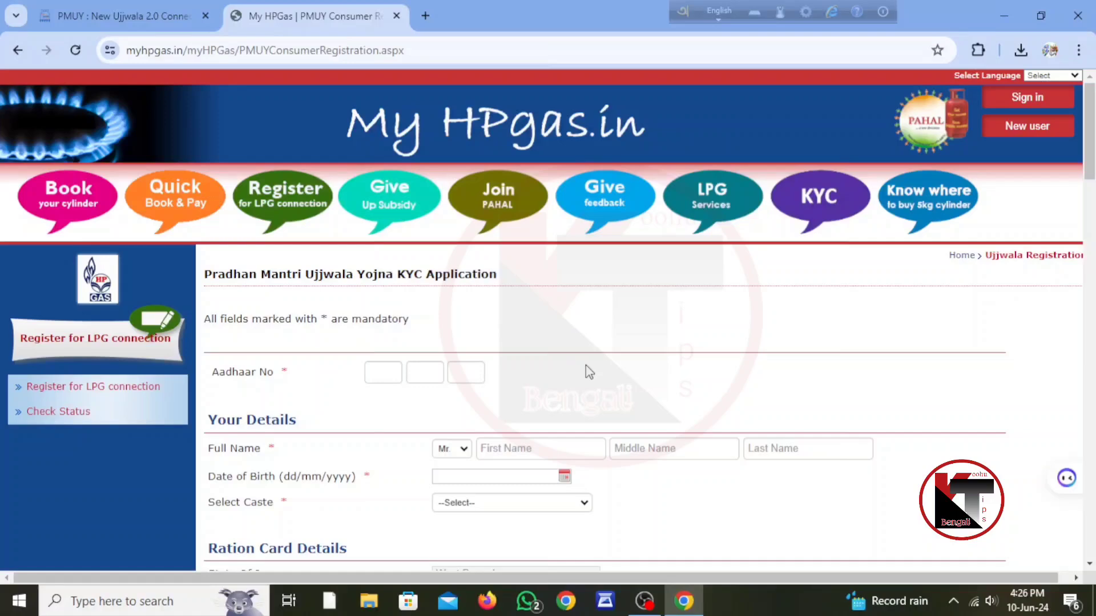
pyautogui.scroll(-3, 589, 372)
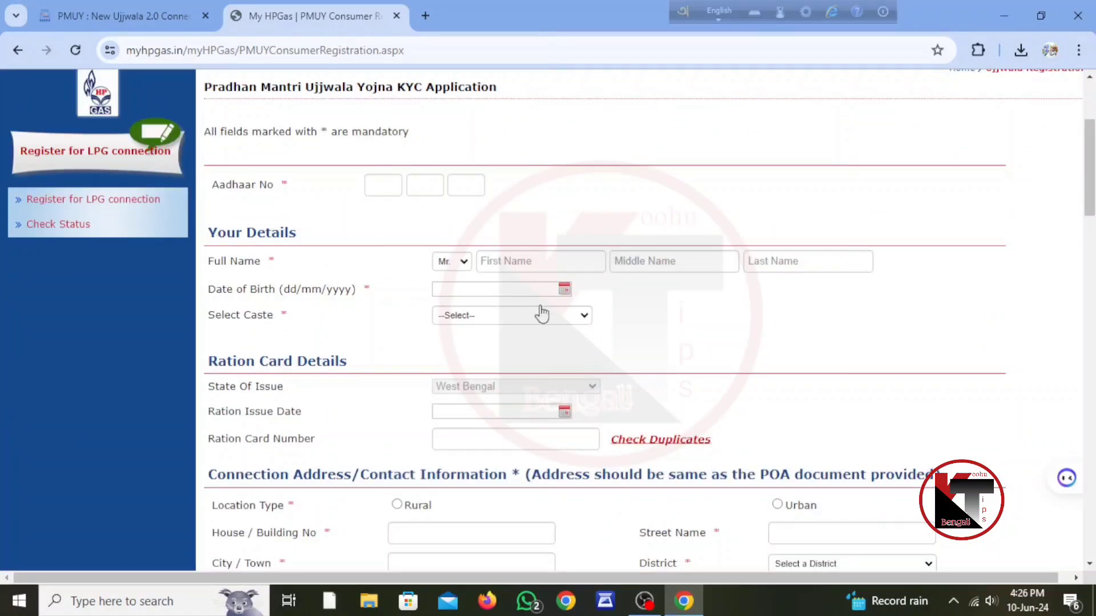
pyautogui.click(377, 189)
pyautogui.press('Tab')
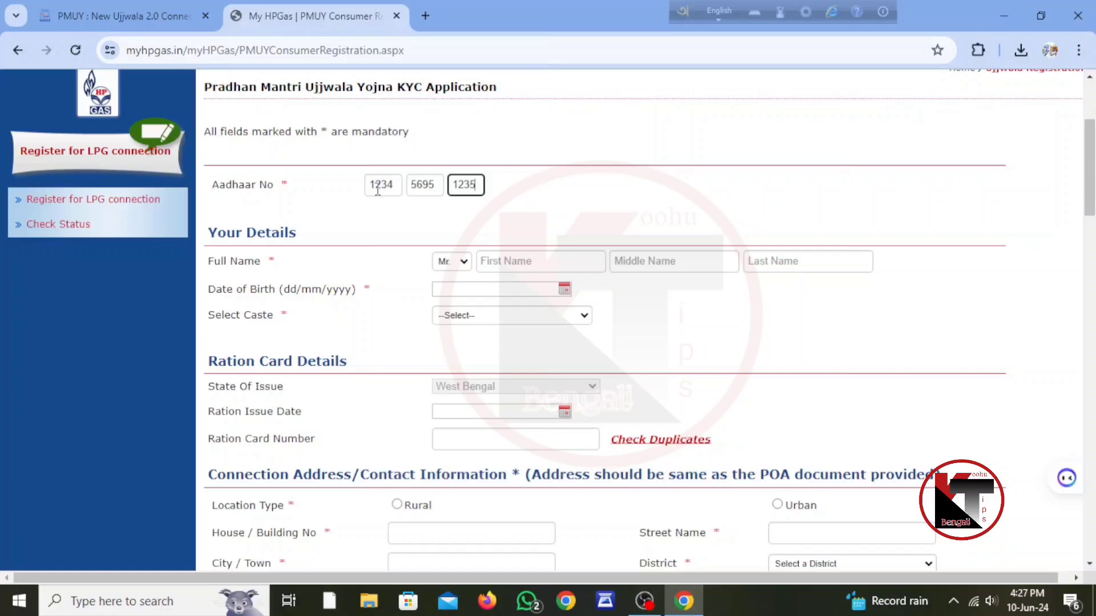
# Choose Mrs as the title and visit the first, middle and last name fields
pyautogui.click(453, 264)
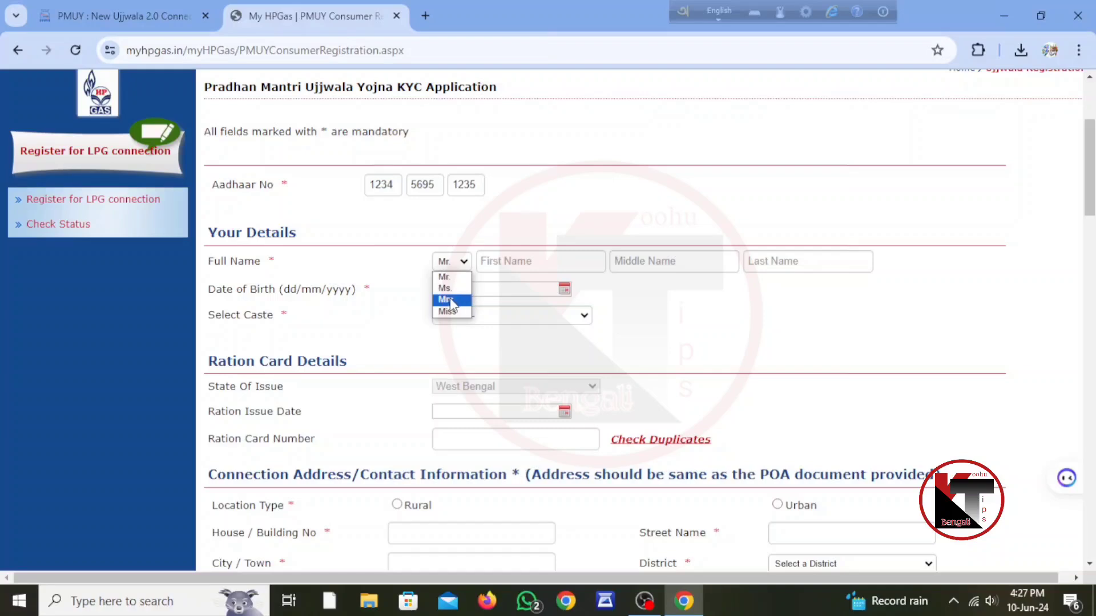
pyautogui.click(447, 300)
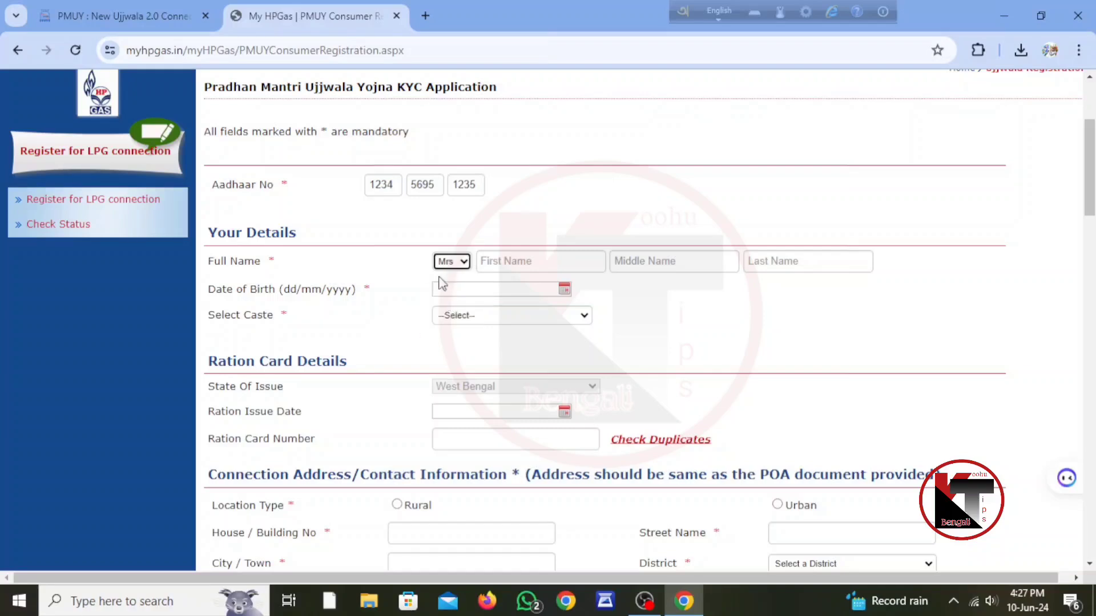
pyautogui.click(523, 263)
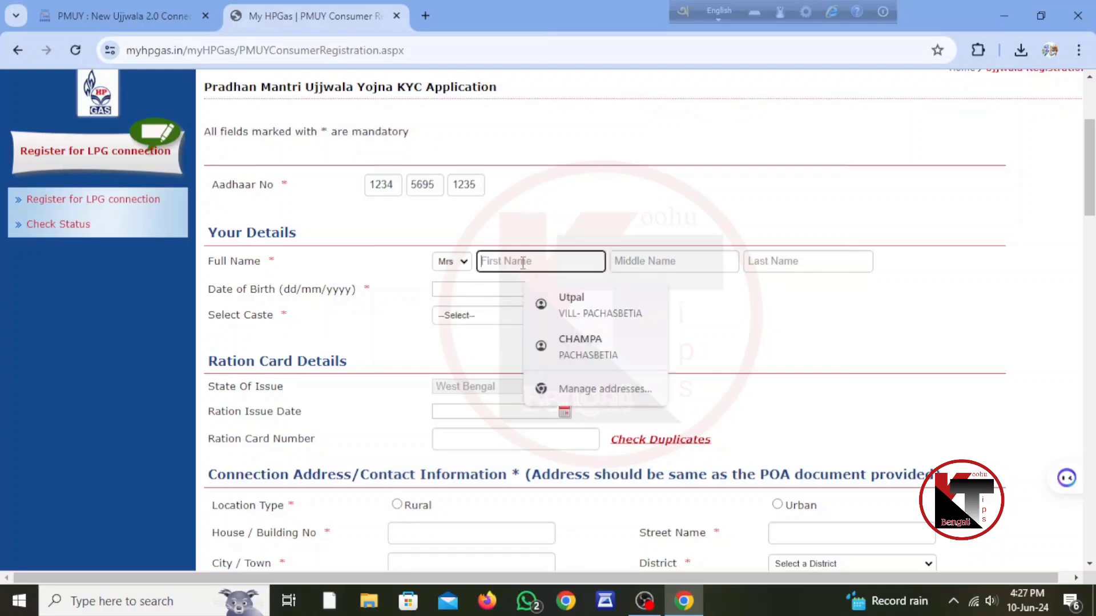
pyautogui.click(664, 256)
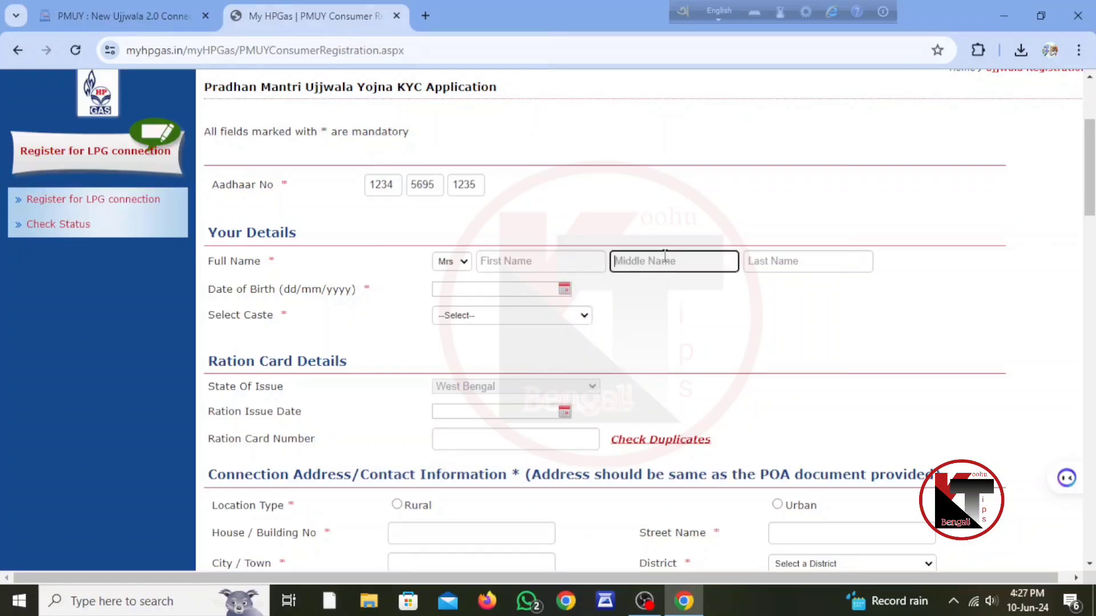
pyautogui.click(773, 256)
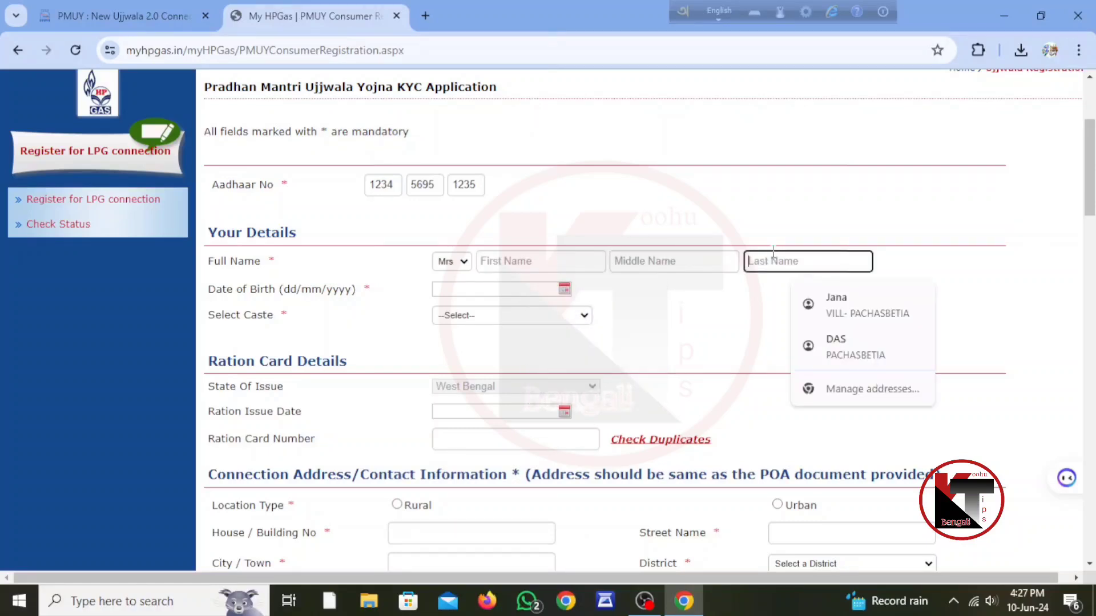
# Set the date of birth to 01/01/2009 and the caste to SC - Scheduled Caste
pyautogui.click(563, 291)
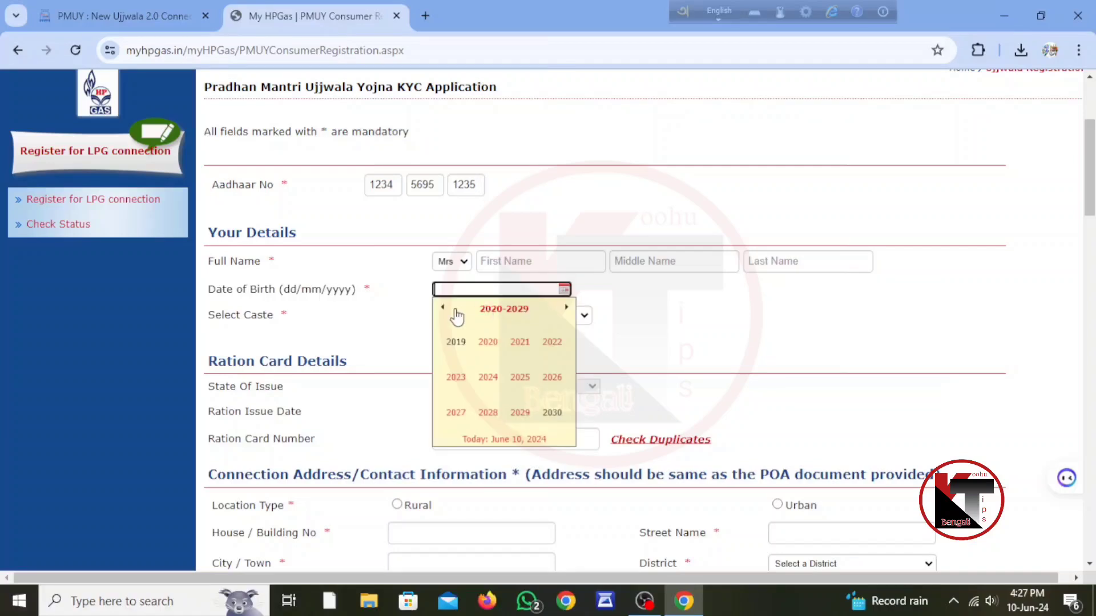
pyautogui.click(442, 308)
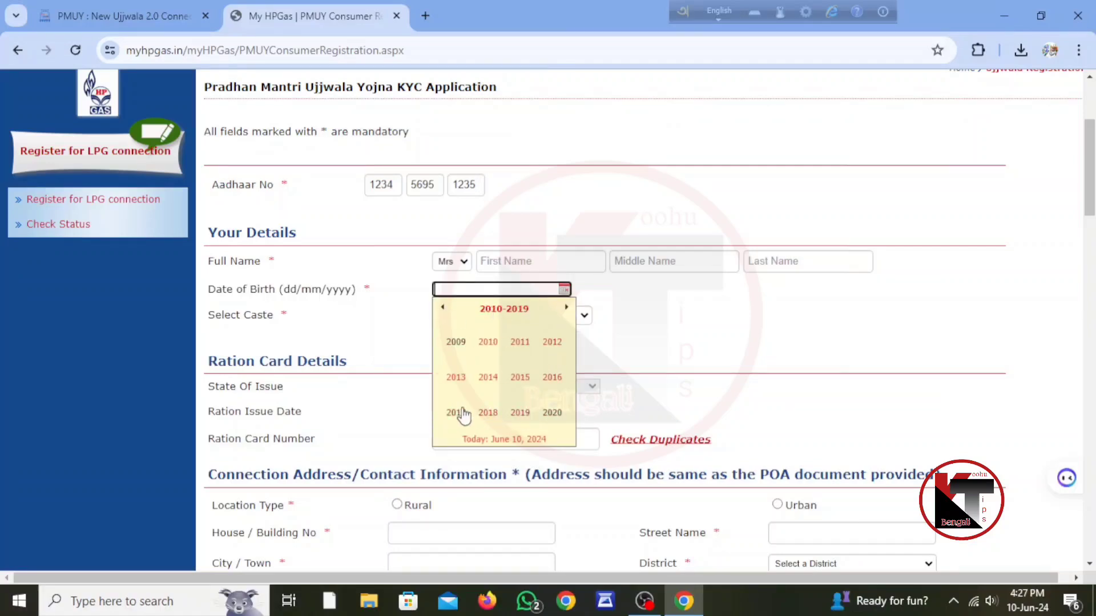
pyautogui.click(456, 344)
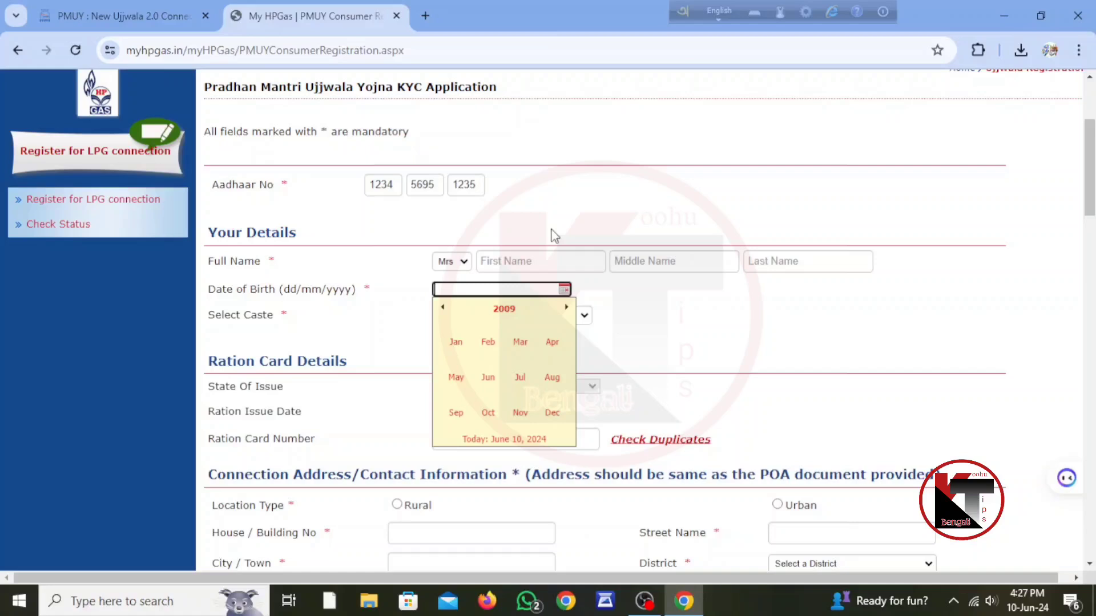
pyautogui.click(455, 342)
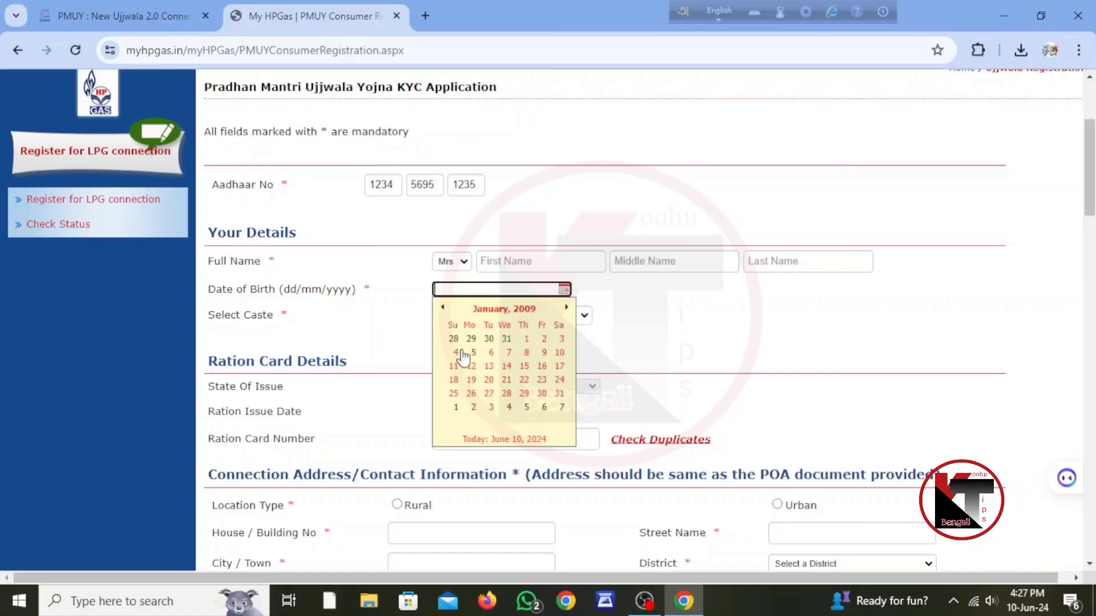
pyautogui.click(526, 339)
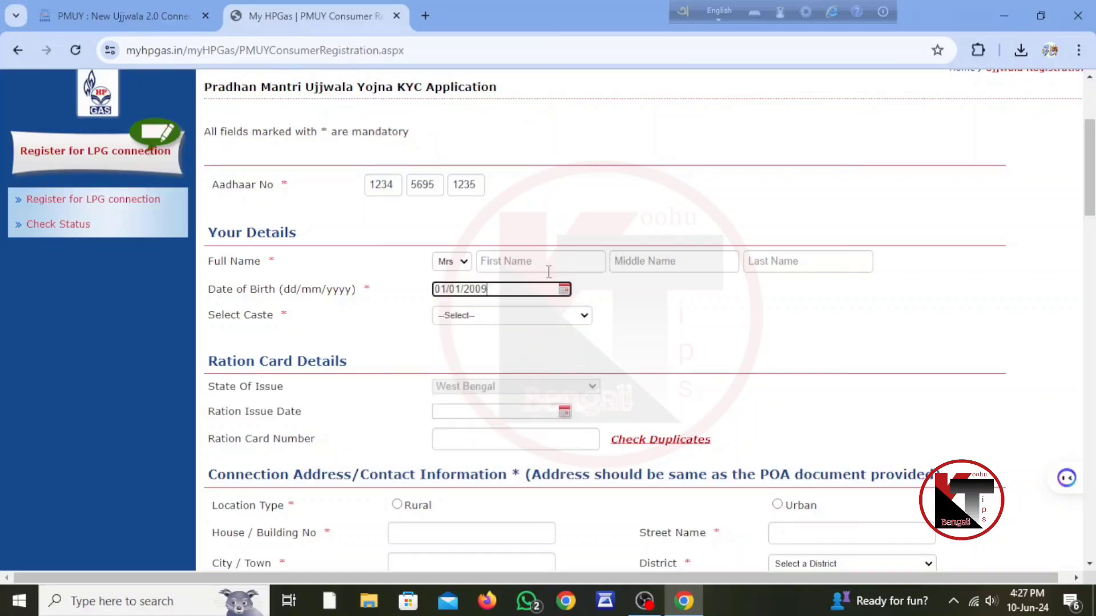
pyautogui.click(558, 317)
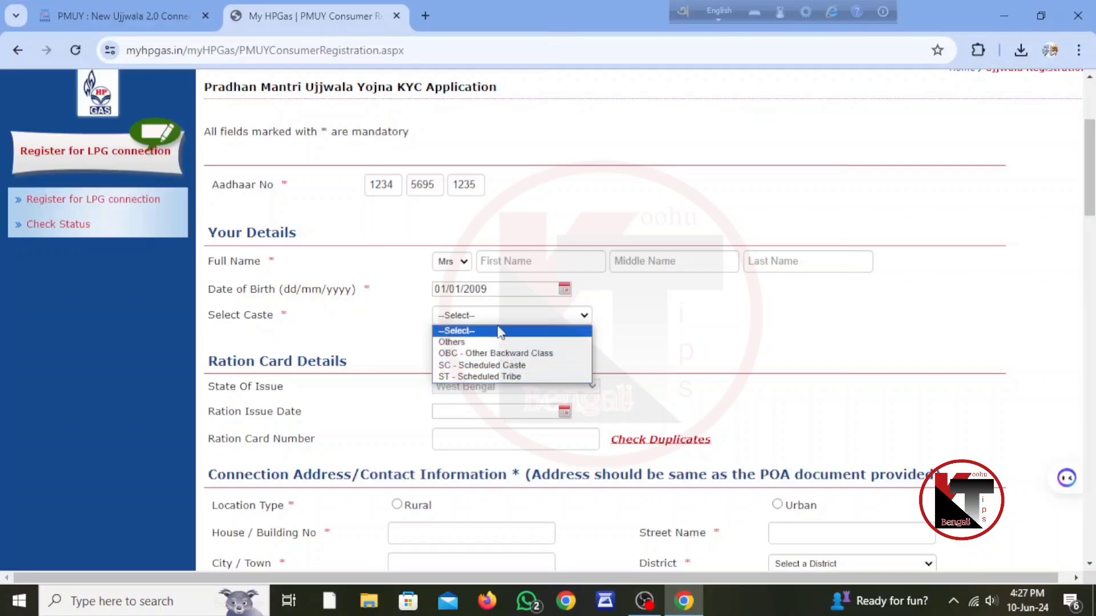
pyautogui.click(461, 365)
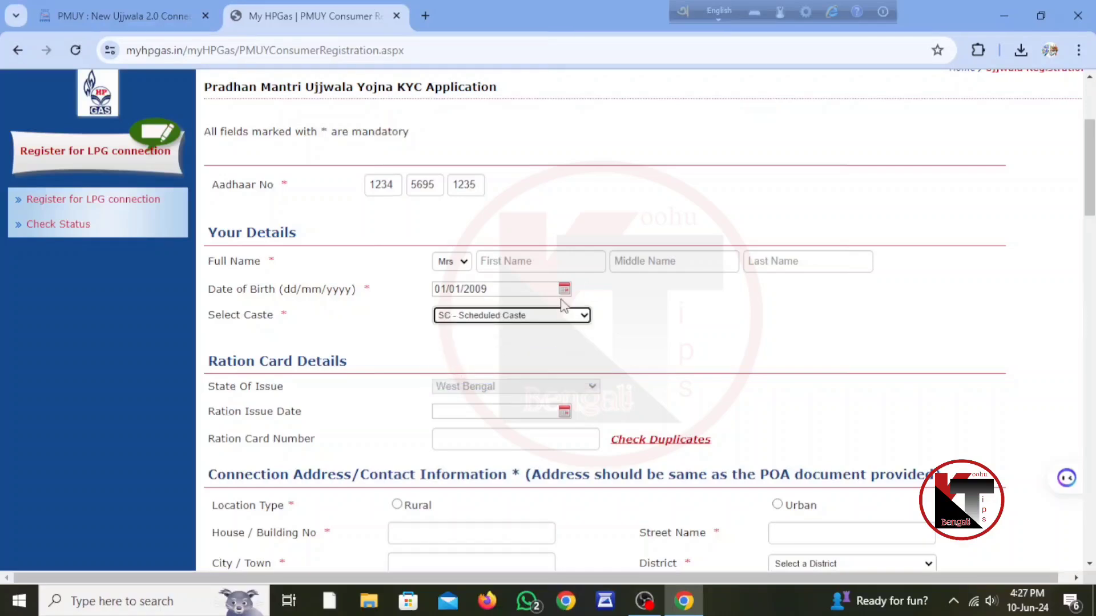
pyautogui.scroll(-3, 634, 289)
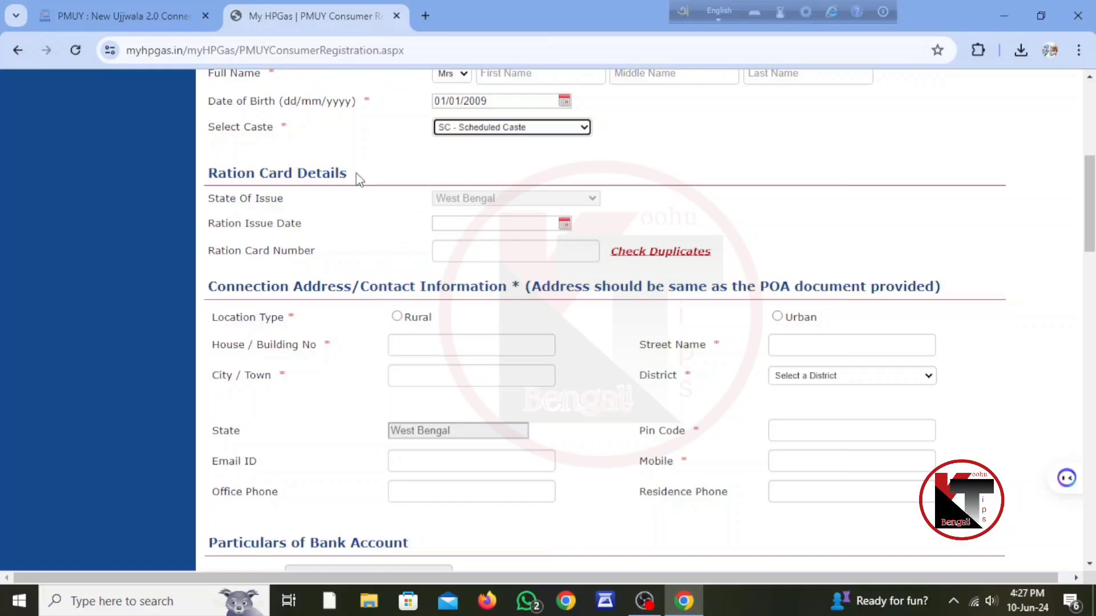
# Visit the Ration Card Number field, then choose Rural as the location type
pyautogui.scroll(3, 410, 262)
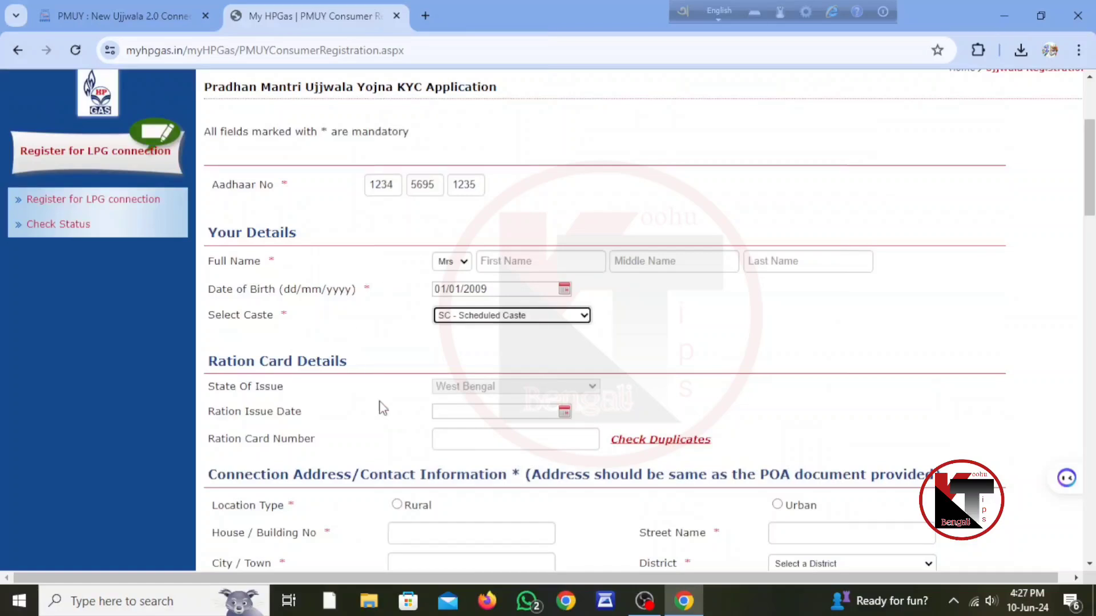
pyautogui.scroll(-3, 381, 408)
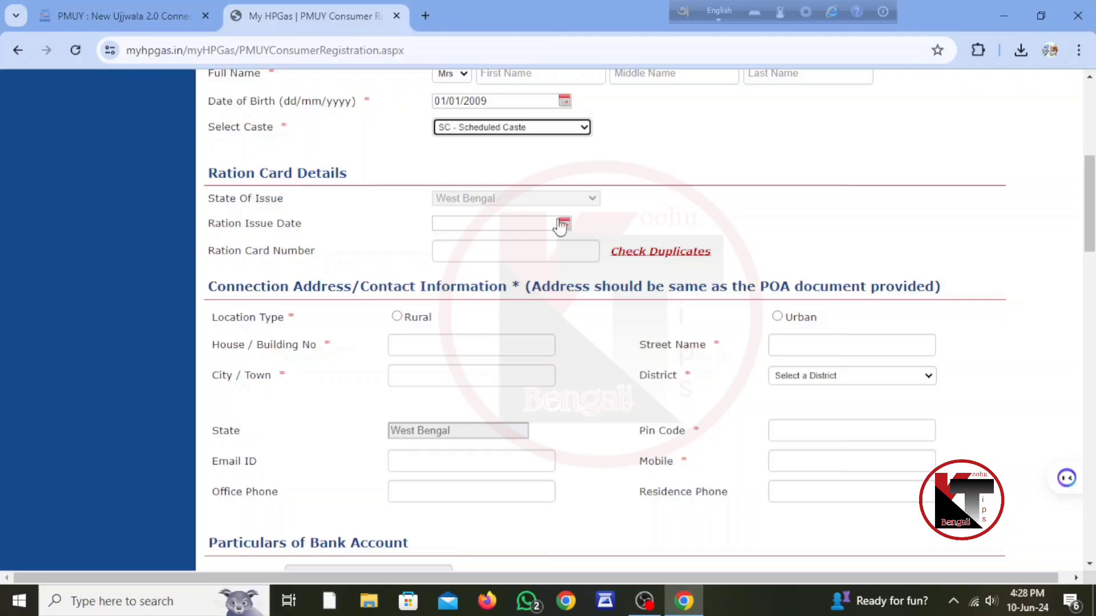
pyautogui.click(496, 258)
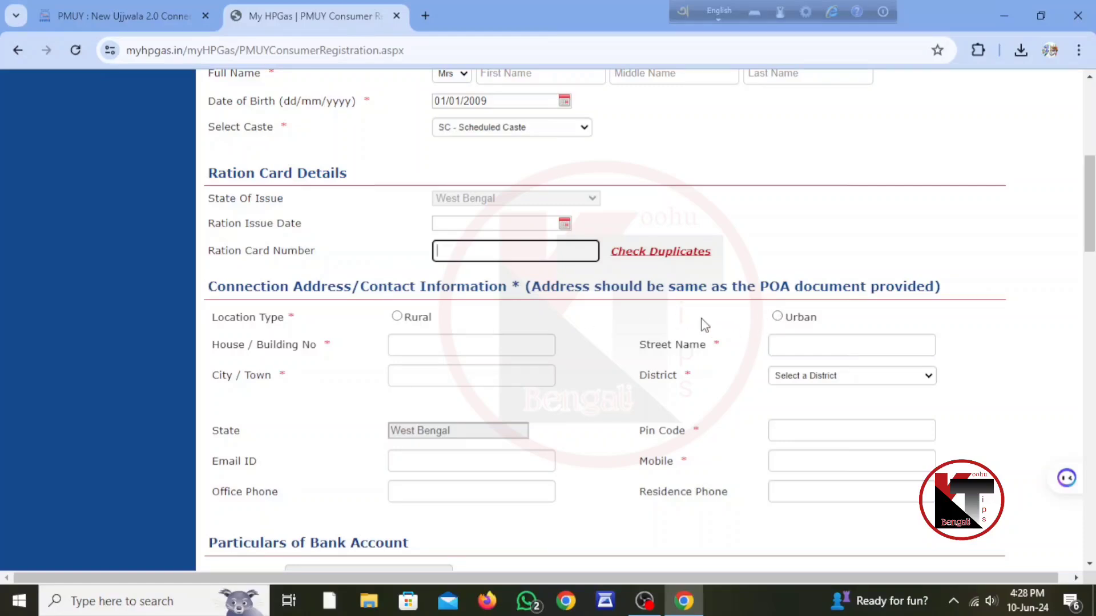
pyautogui.click(409, 325)
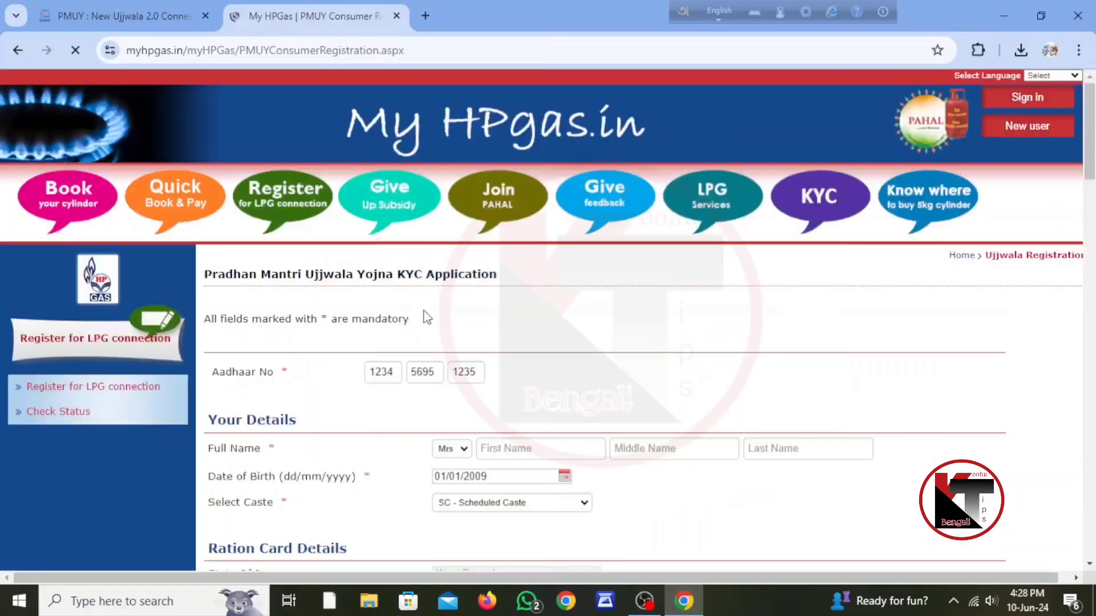
pyautogui.scroll(-3, 422, 317)
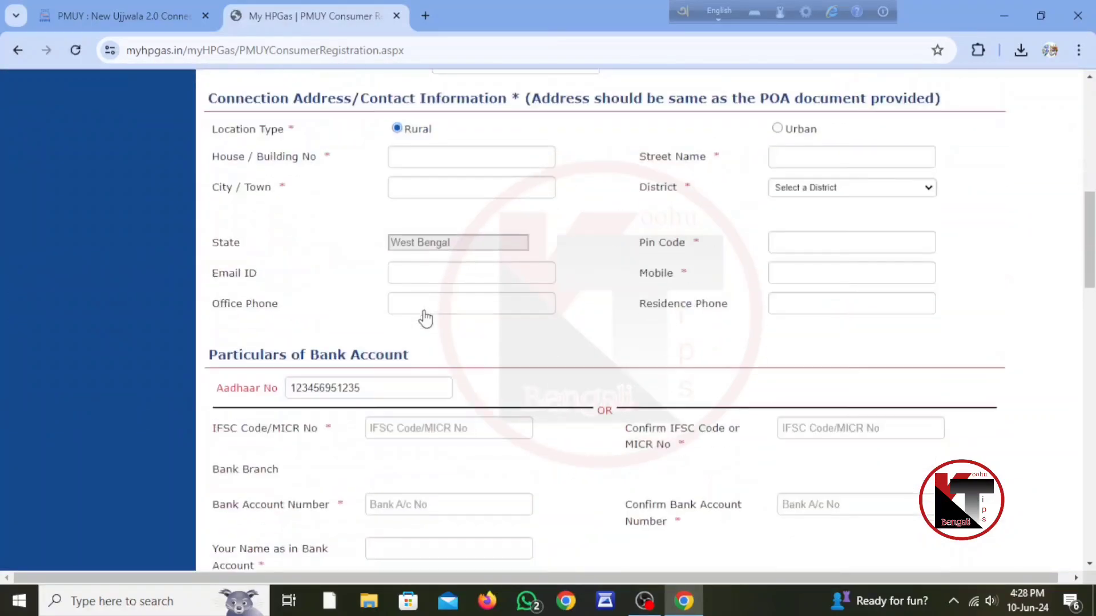
# Visit the house number, street and city fields and set the district to Paschim Medinipur
pyautogui.click(424, 150)
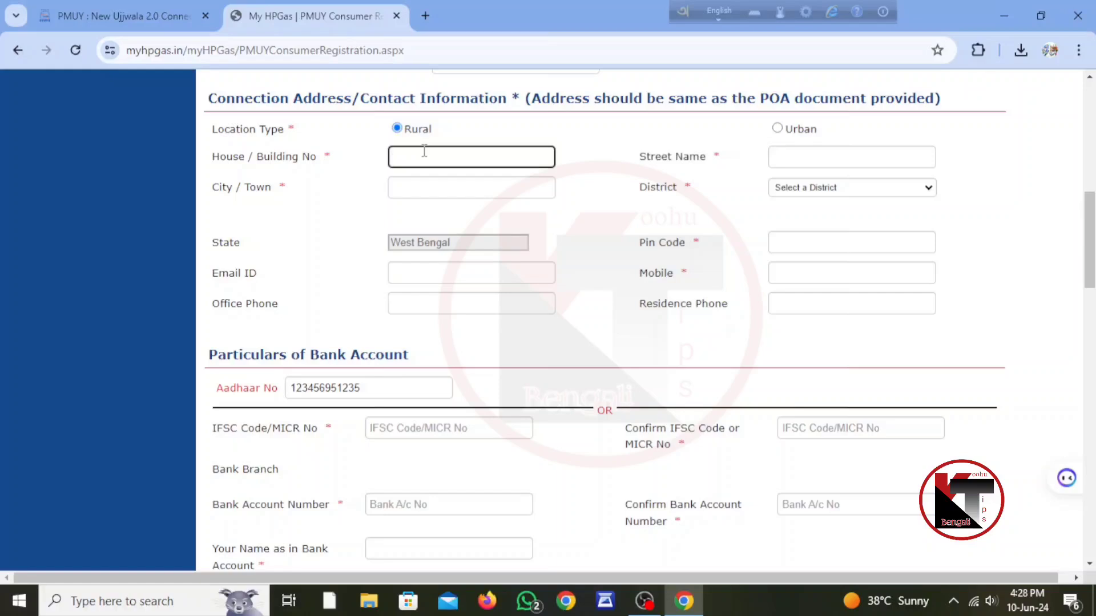
pyautogui.click(782, 153)
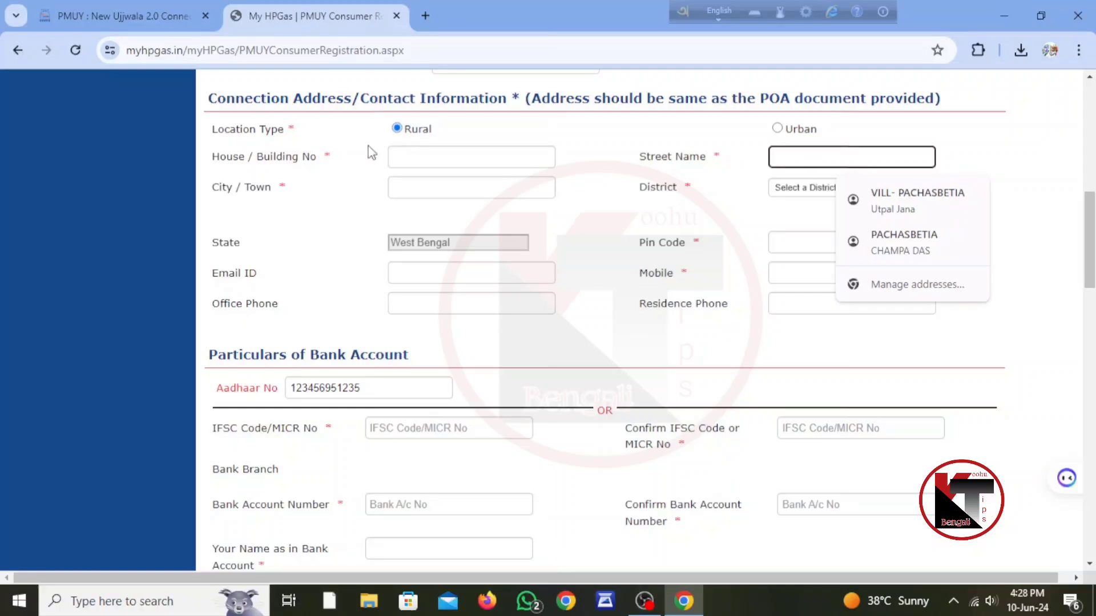
pyautogui.click(475, 187)
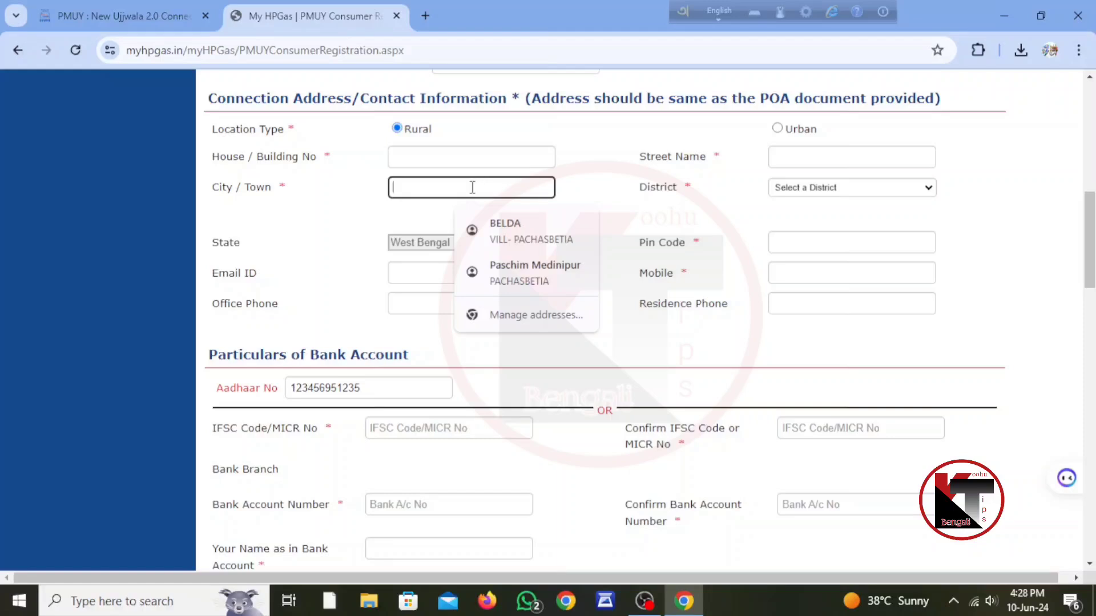
pyautogui.click(801, 188)
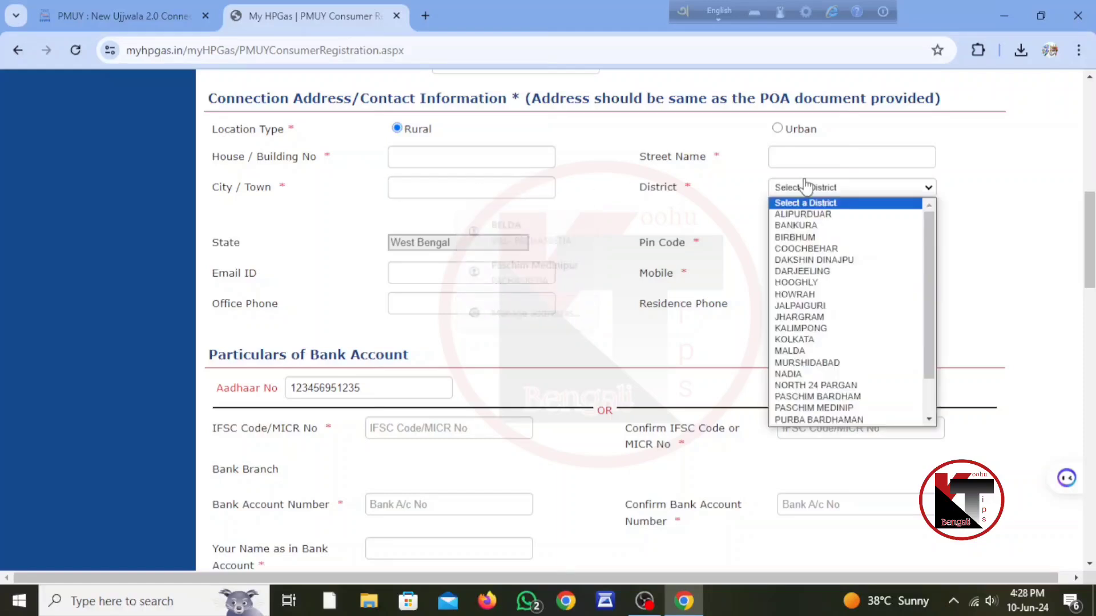
pyautogui.click(820, 407)
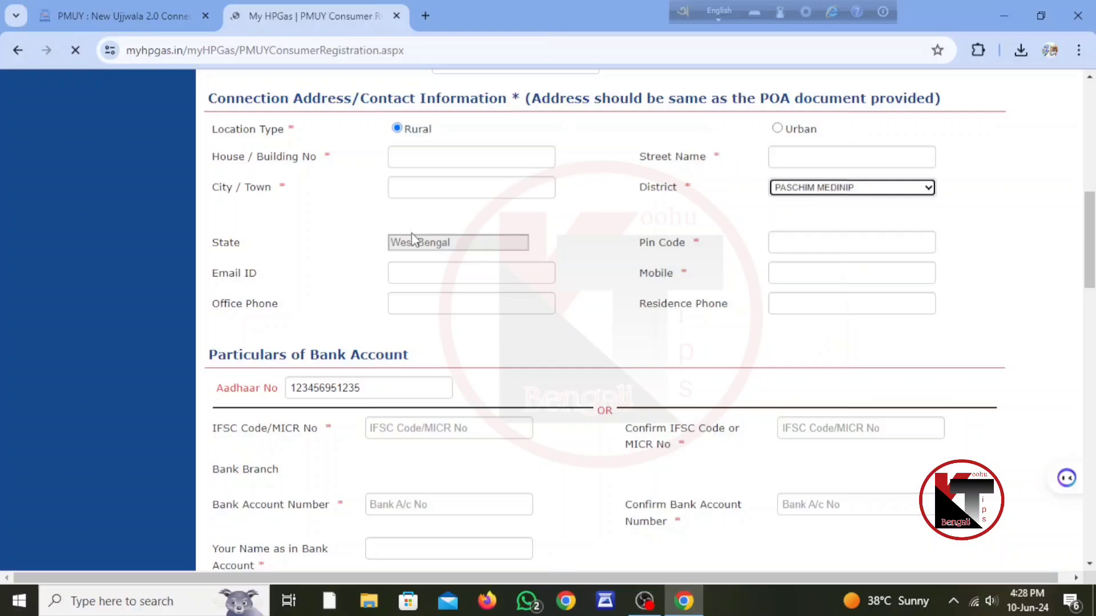
# Set the sub-district to Narayangarh
pyautogui.scroll(-5, 580, 346)
pyautogui.scroll(-6, 580, 346)
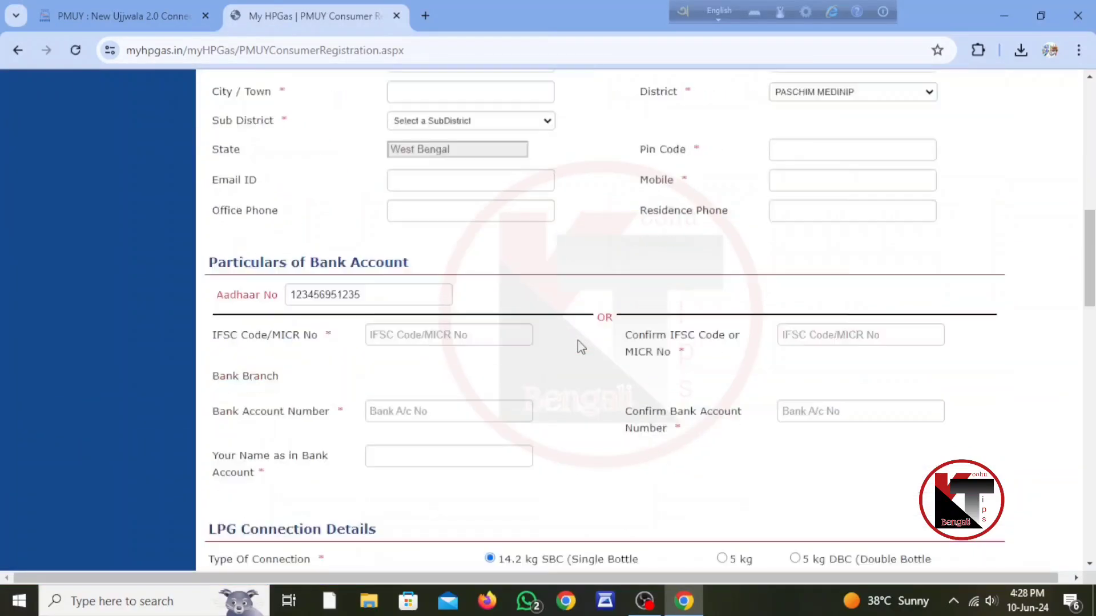
pyautogui.scroll(3, 580, 345)
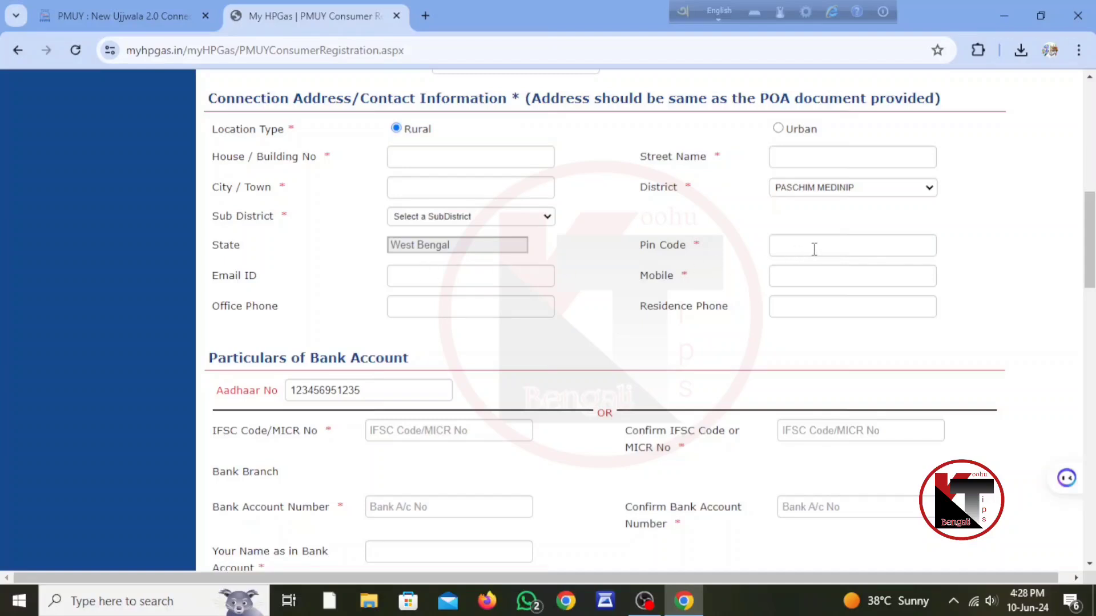
pyautogui.click(463, 220)
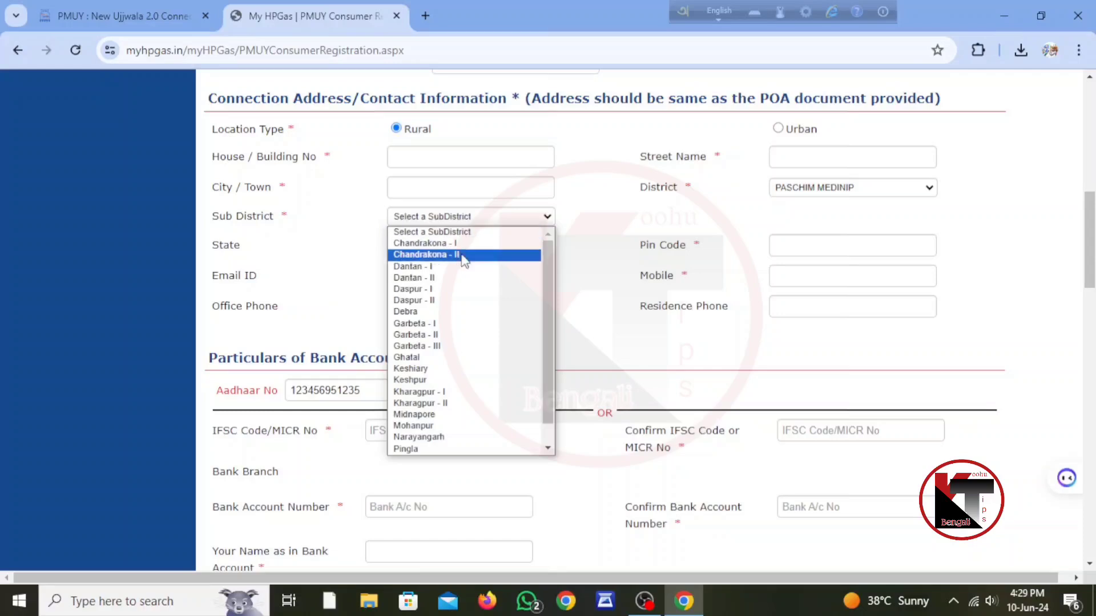
pyautogui.click(418, 436)
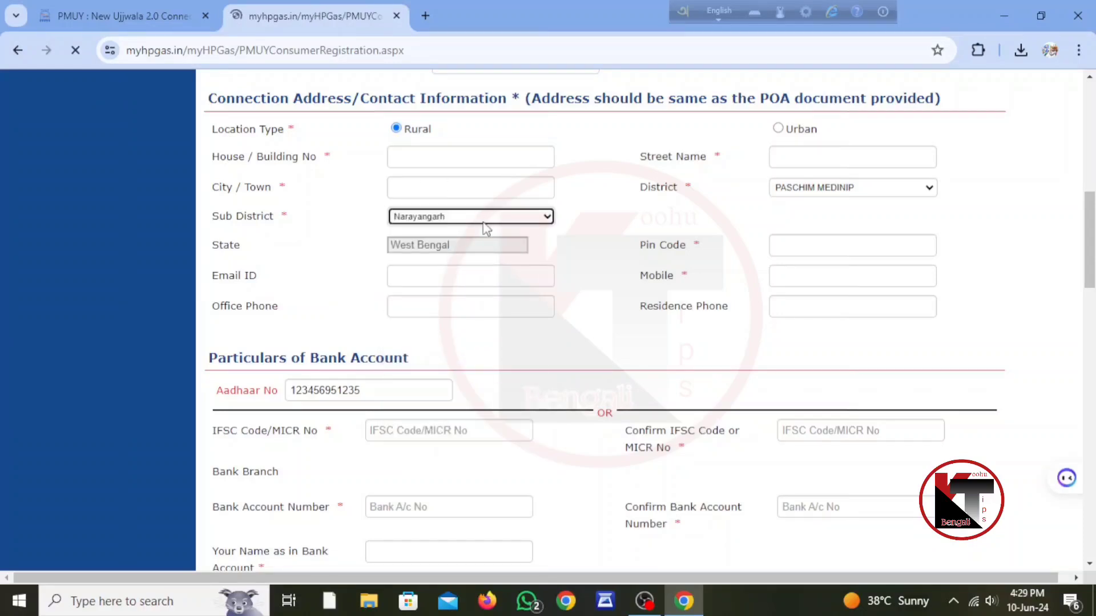
pyautogui.scroll(-8, 571, 267)
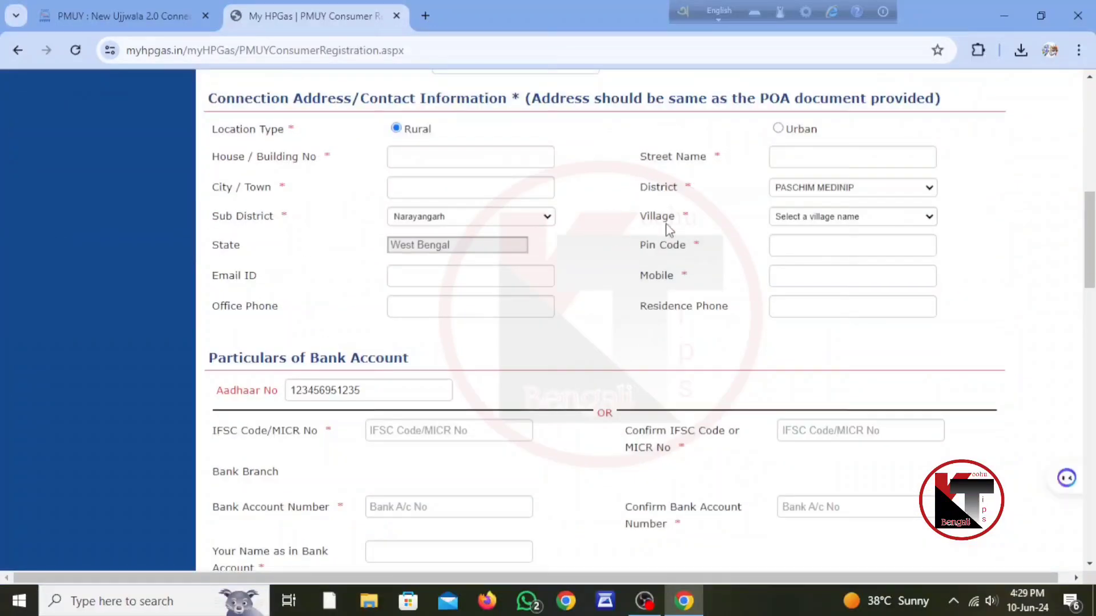
# Choose Pachashbetiya from the Village list
pyautogui.click(809, 217)
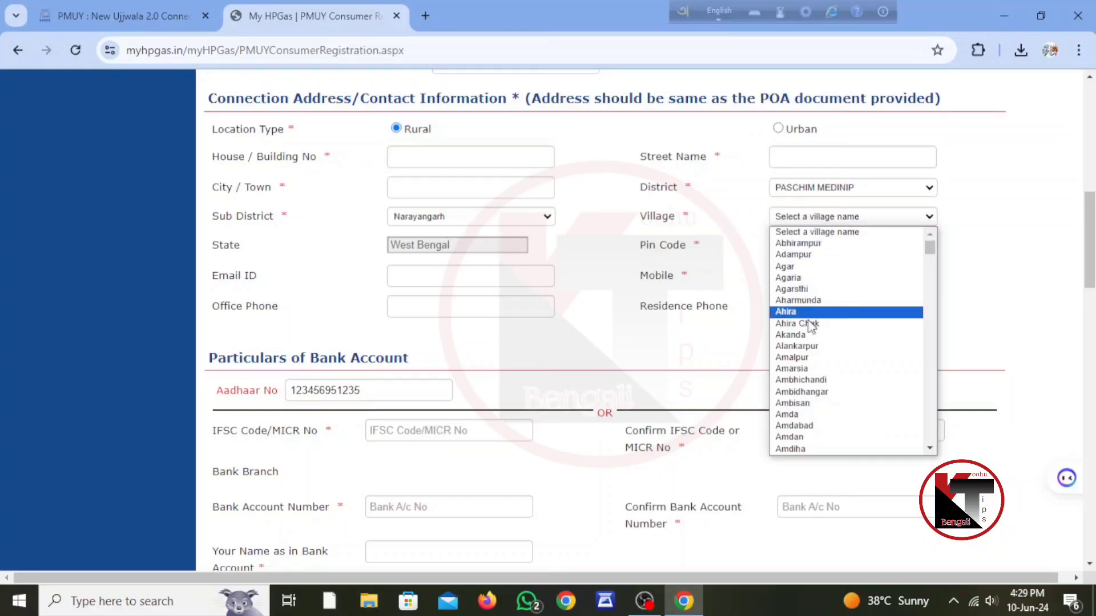
pyautogui.scroll(-15, 799, 378)
pyautogui.scroll(-20, 799, 377)
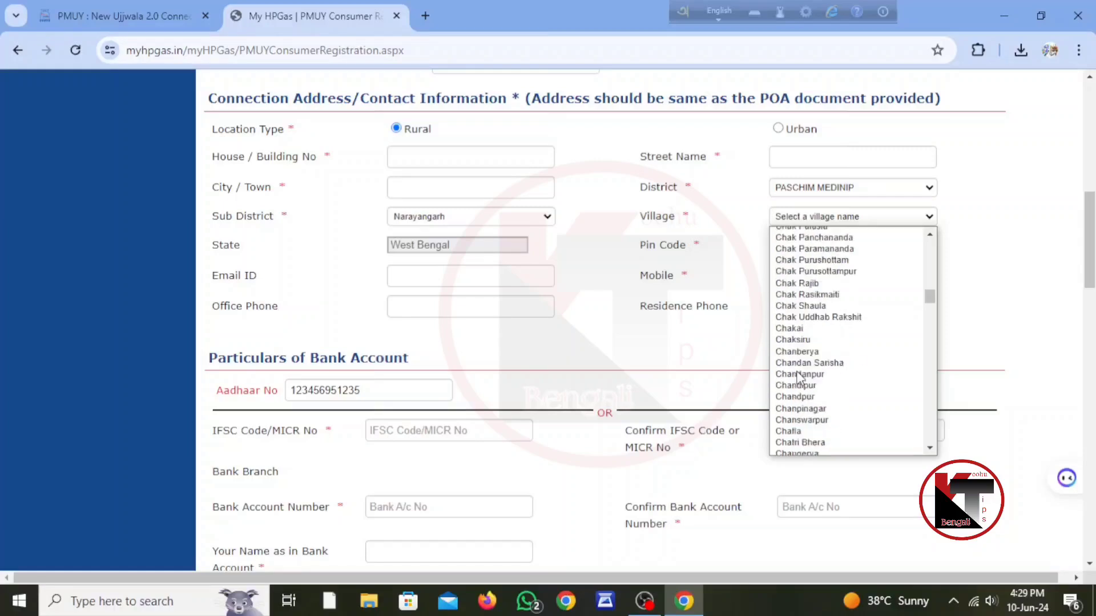
pyautogui.scroll(-15, 799, 378)
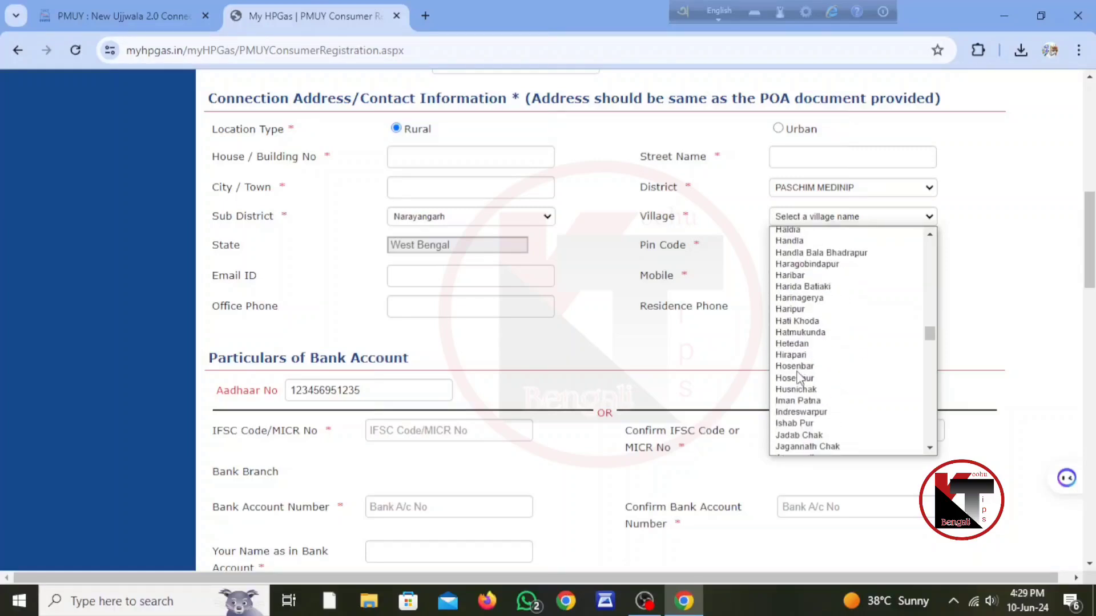
pyautogui.scroll(-20, 799, 377)
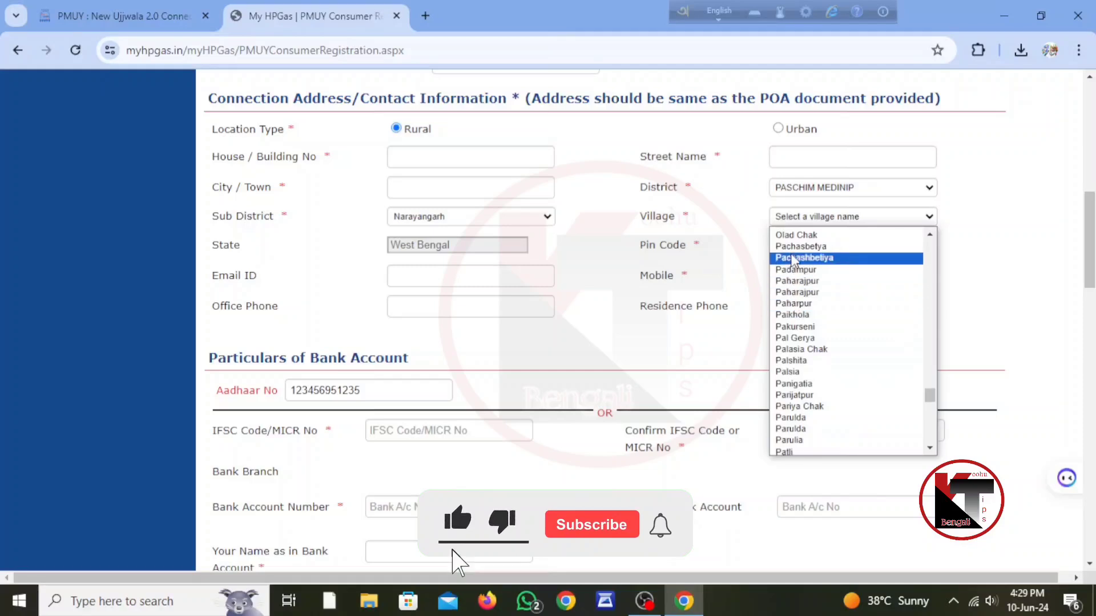
pyautogui.click(811, 258)
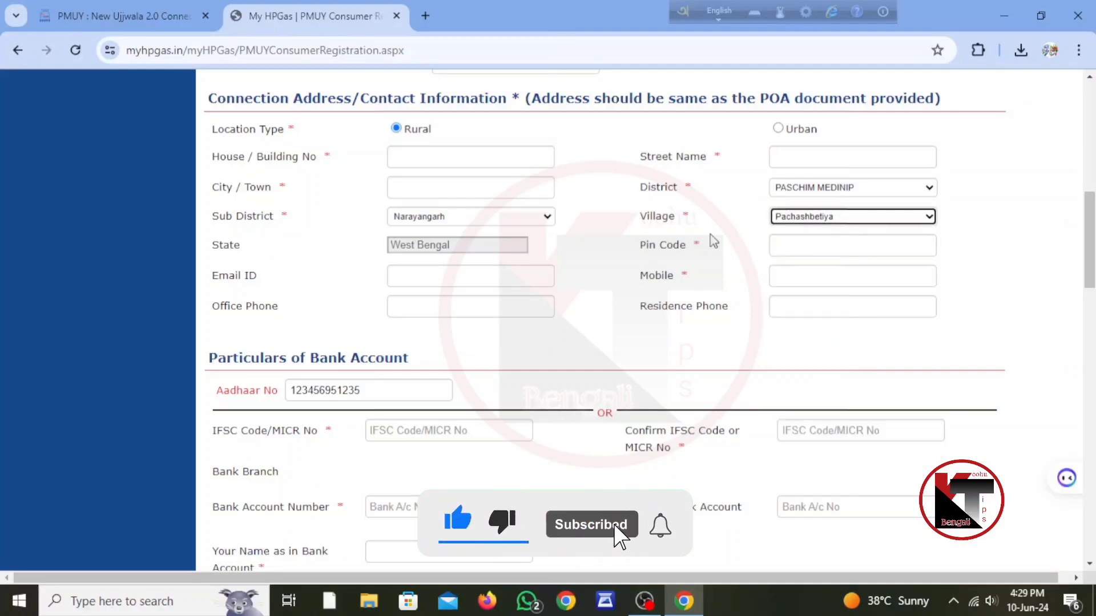
# Enter 721424 as the pin code
pyautogui.click(821, 242)
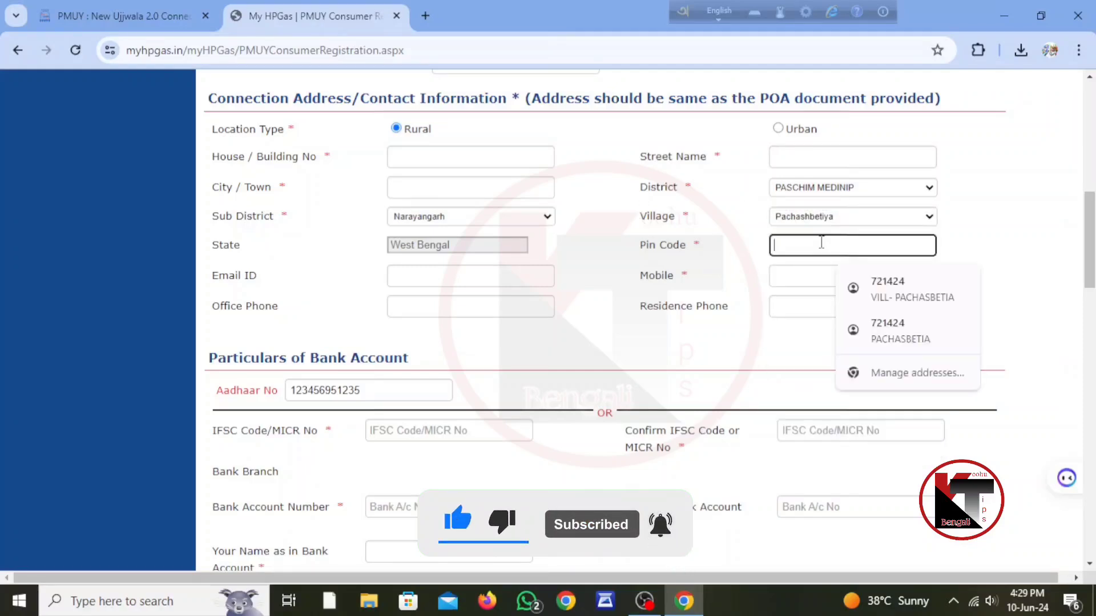
pyautogui.write('72142')
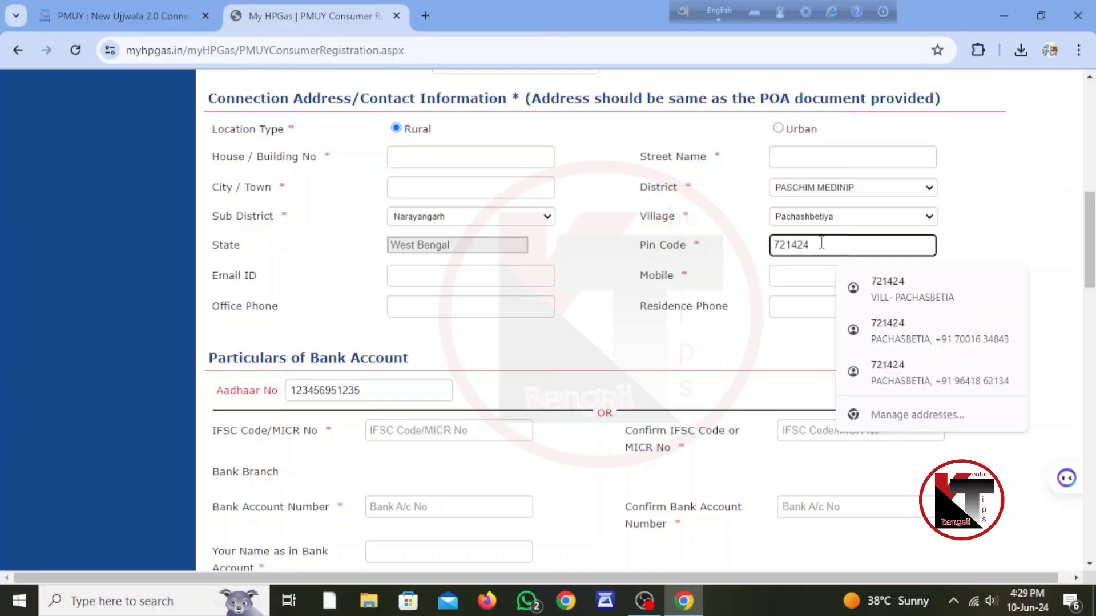
pyautogui.write('4')
pyautogui.click(765, 276)
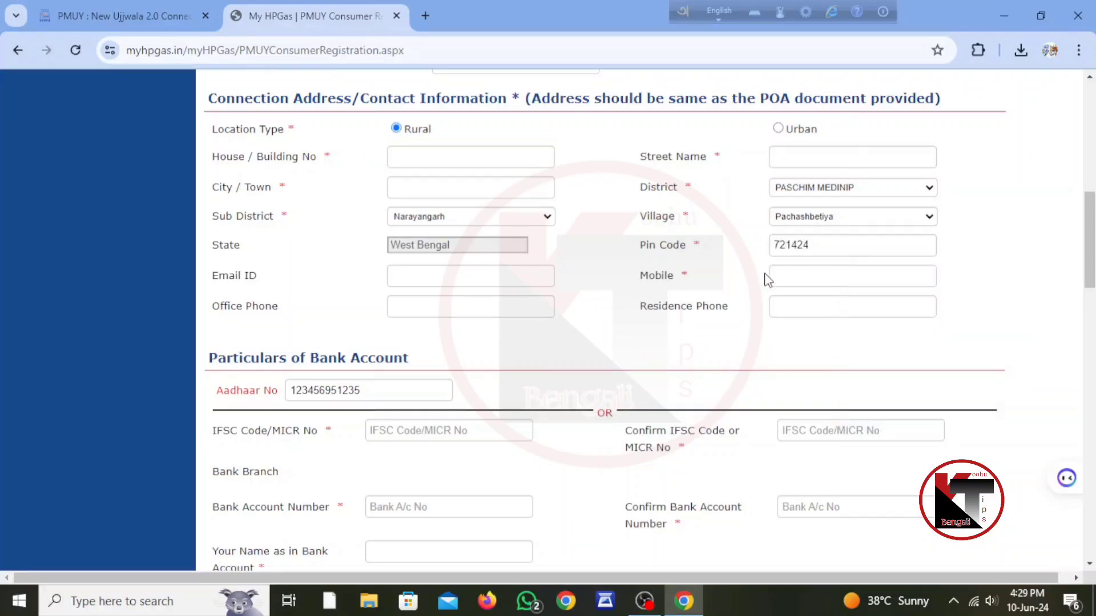
pyautogui.click(814, 276)
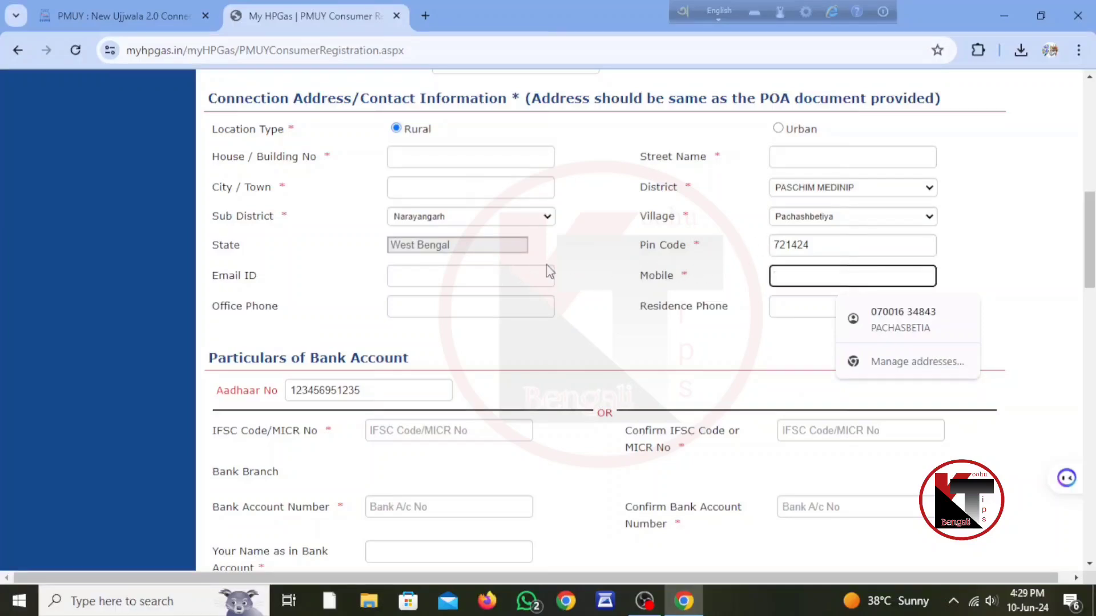
# Enter the IFSC/MICR code, then visit the account number, account-holder name and confirm fields
pyautogui.moveTo(360, 390); pyautogui.dragTo(279, 392)
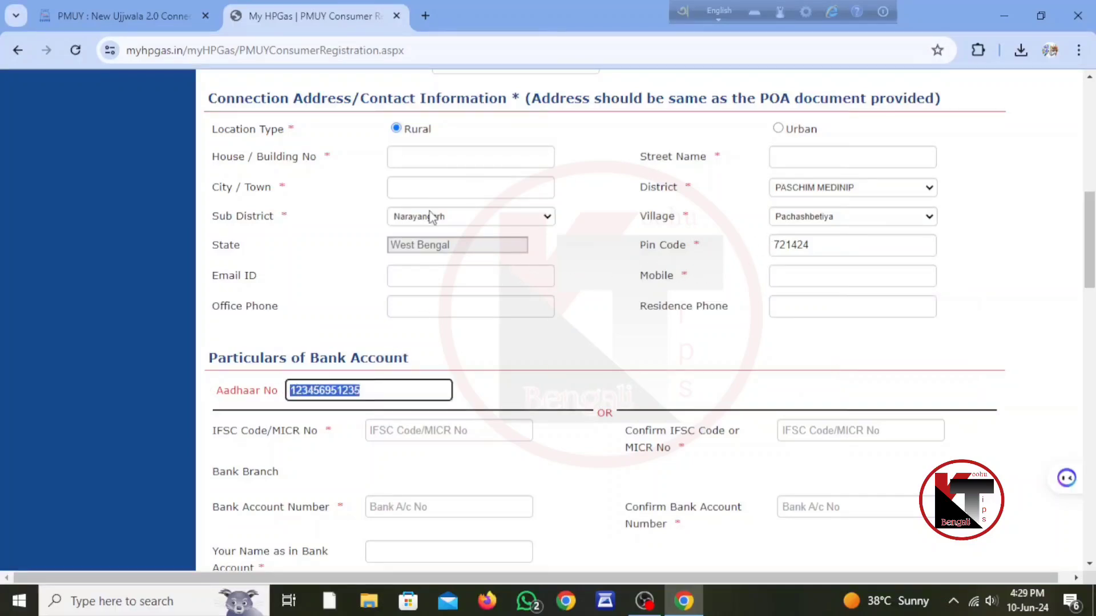
pyautogui.scroll(-3, 588, 350)
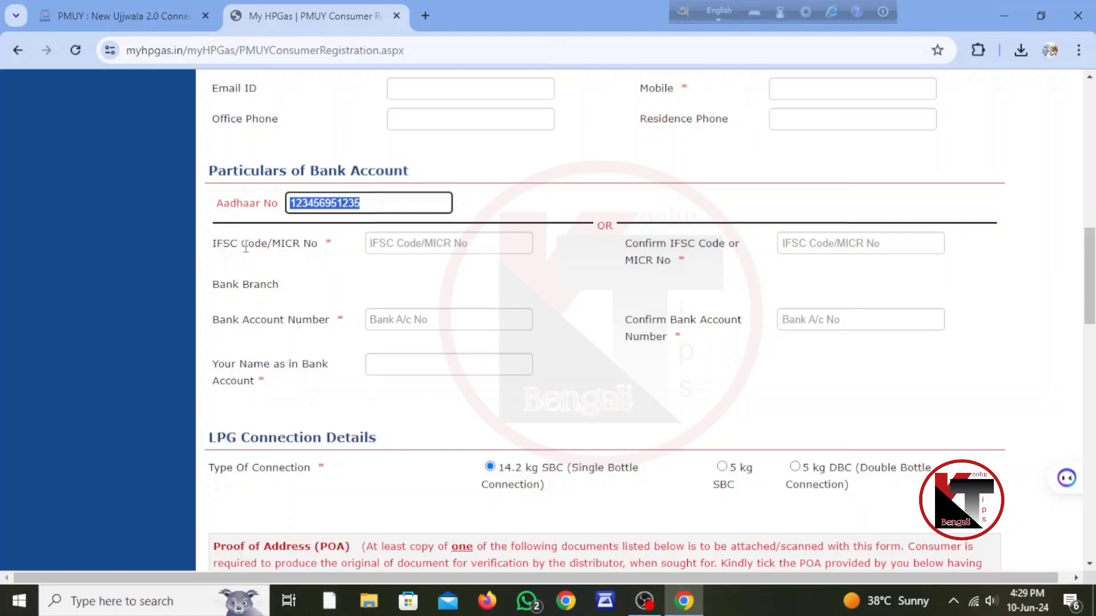
pyautogui.click(398, 244)
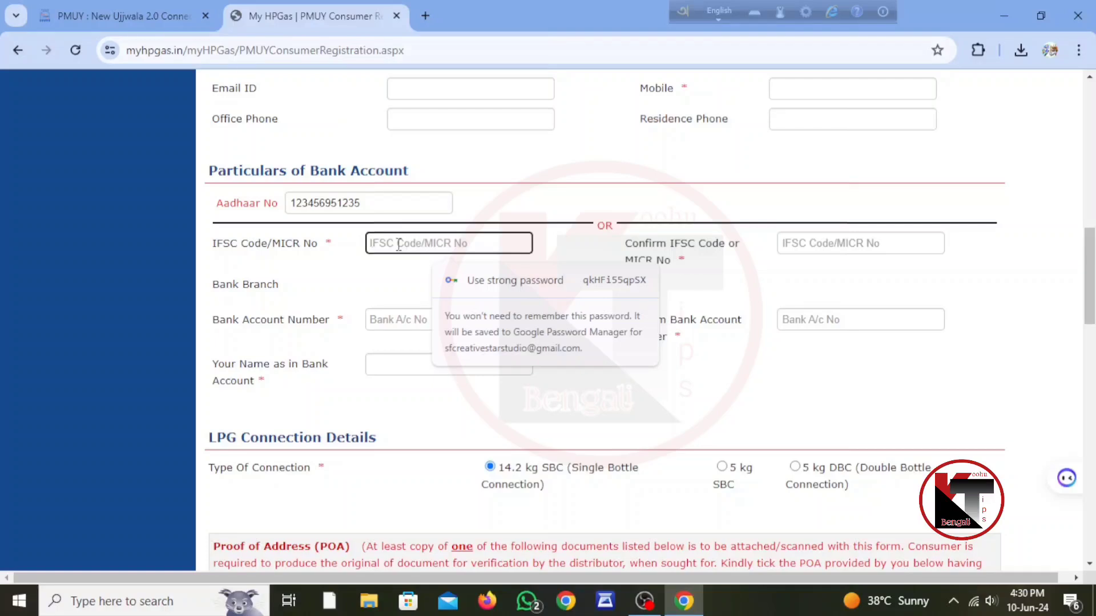
pyautogui.write('•••••••')
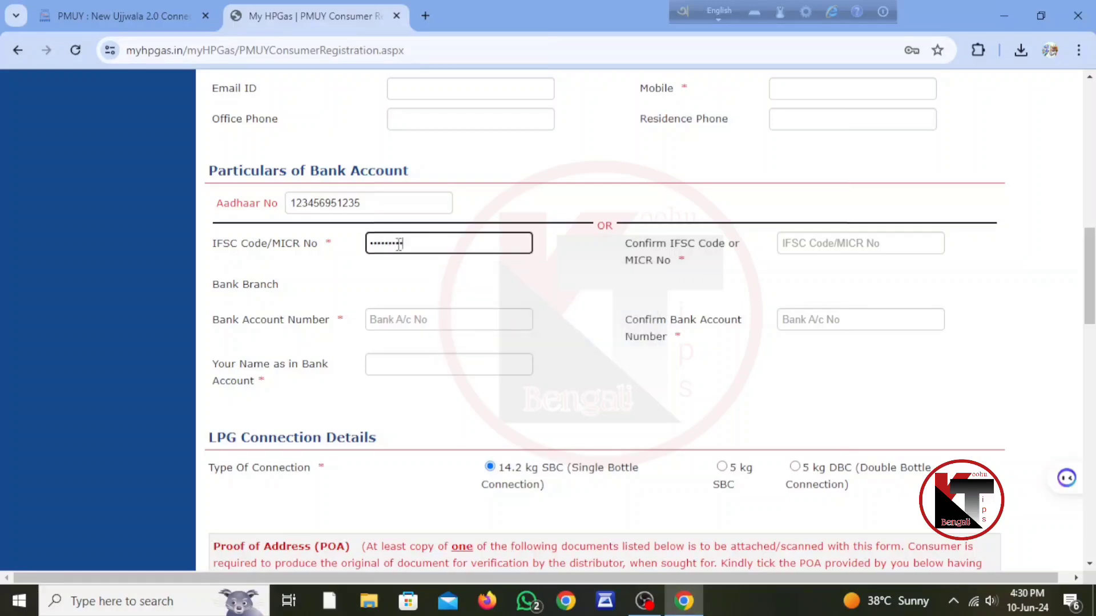
pyautogui.click(491, 281)
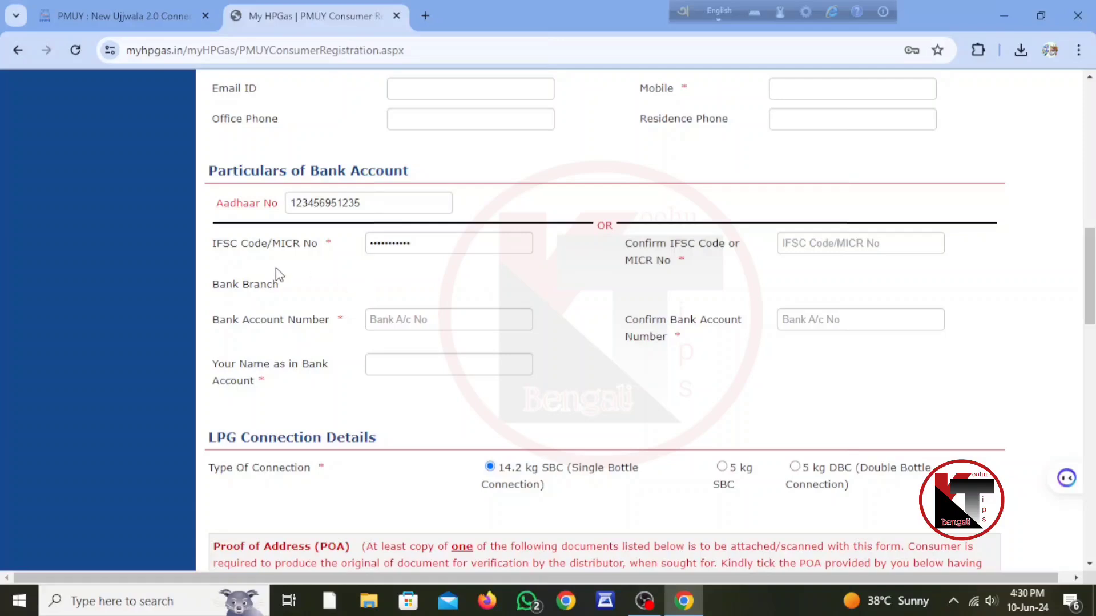
pyautogui.click(428, 247)
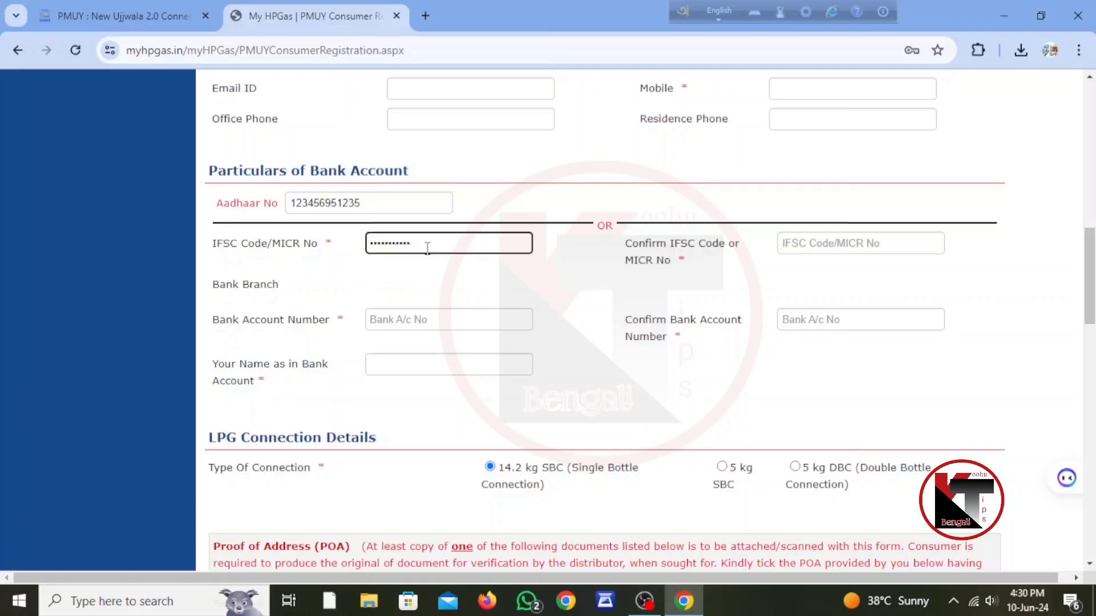
pyautogui.click(400, 320)
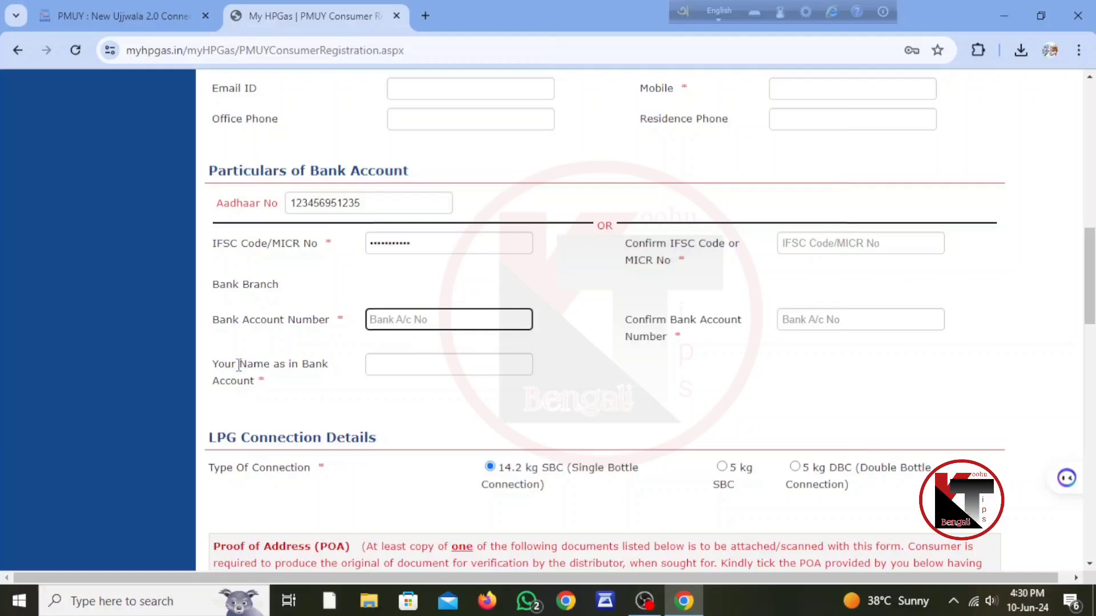
pyautogui.click(392, 367)
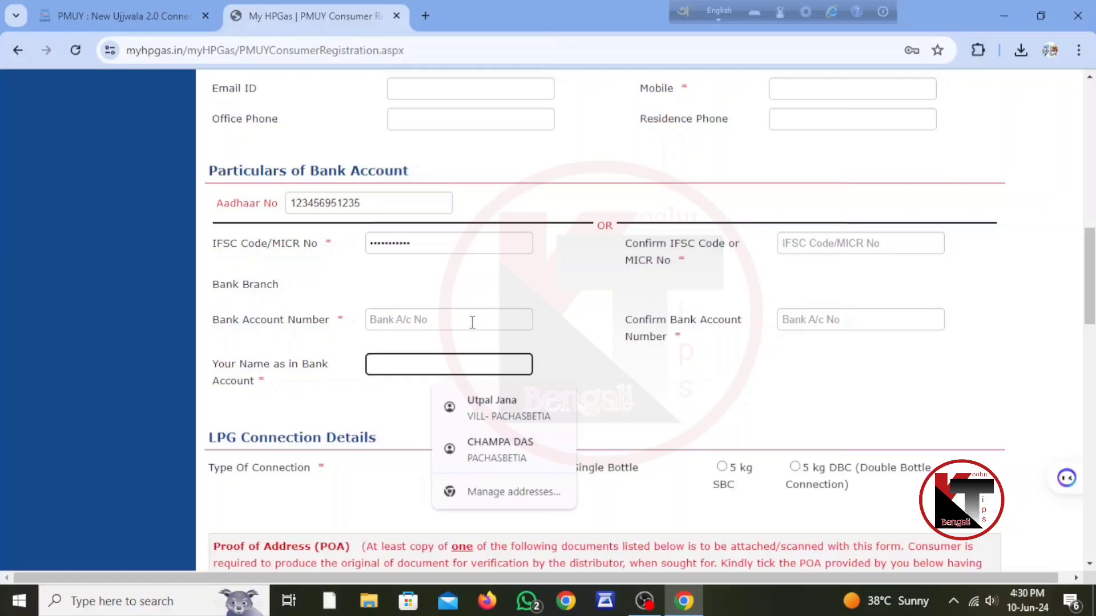
pyautogui.click(861, 319)
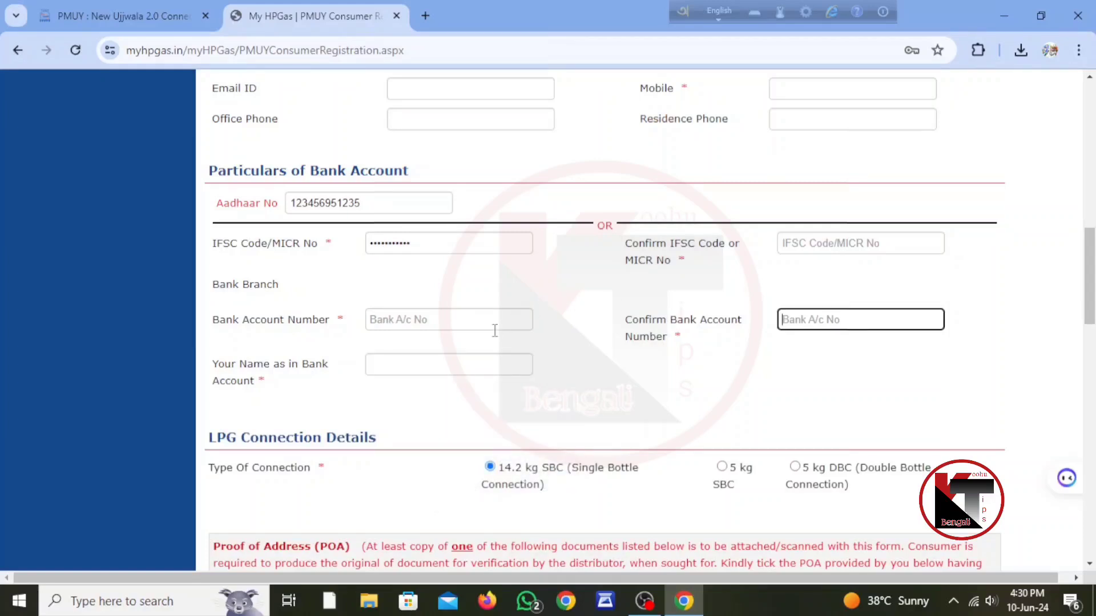
# Select Voter ID as the proof of address and place the cursor in Address Proof ID
pyautogui.scroll(-3, 639, 331)
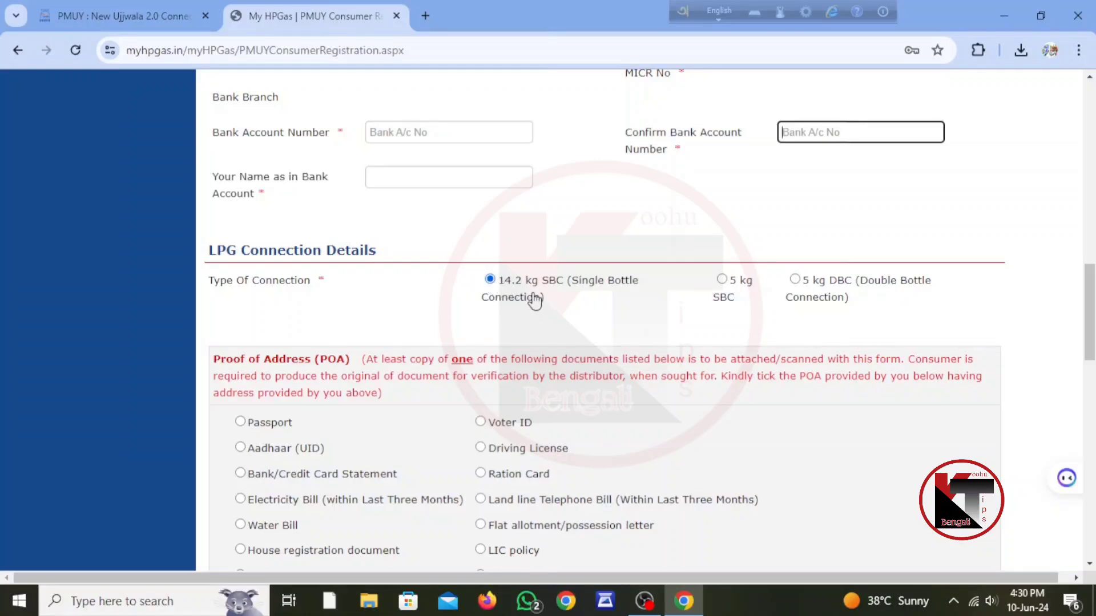
pyautogui.scroll(-3, 526, 295)
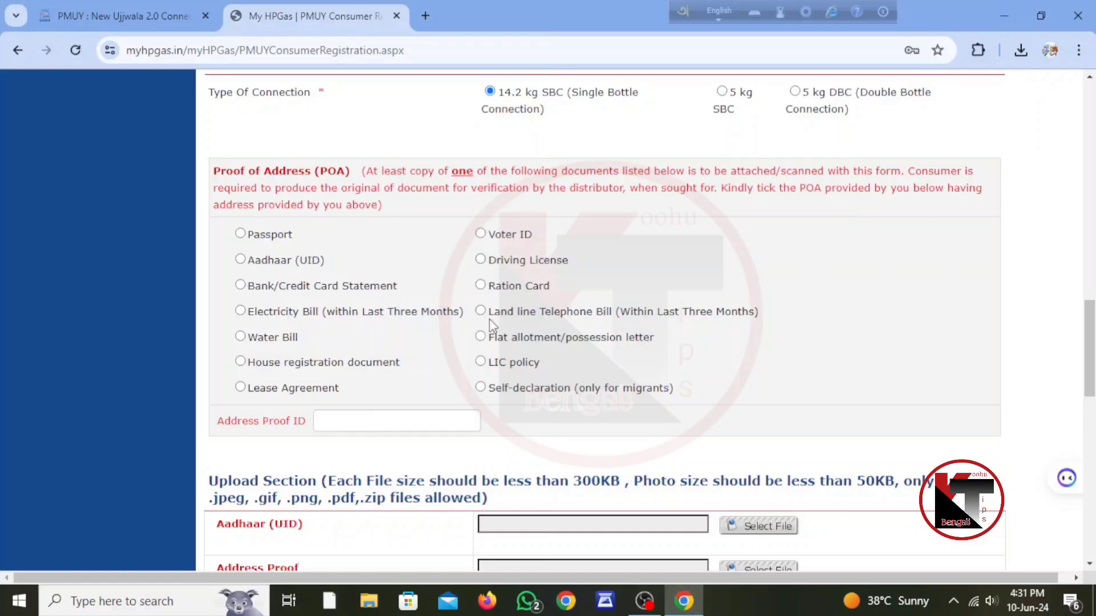
pyautogui.click(481, 234)
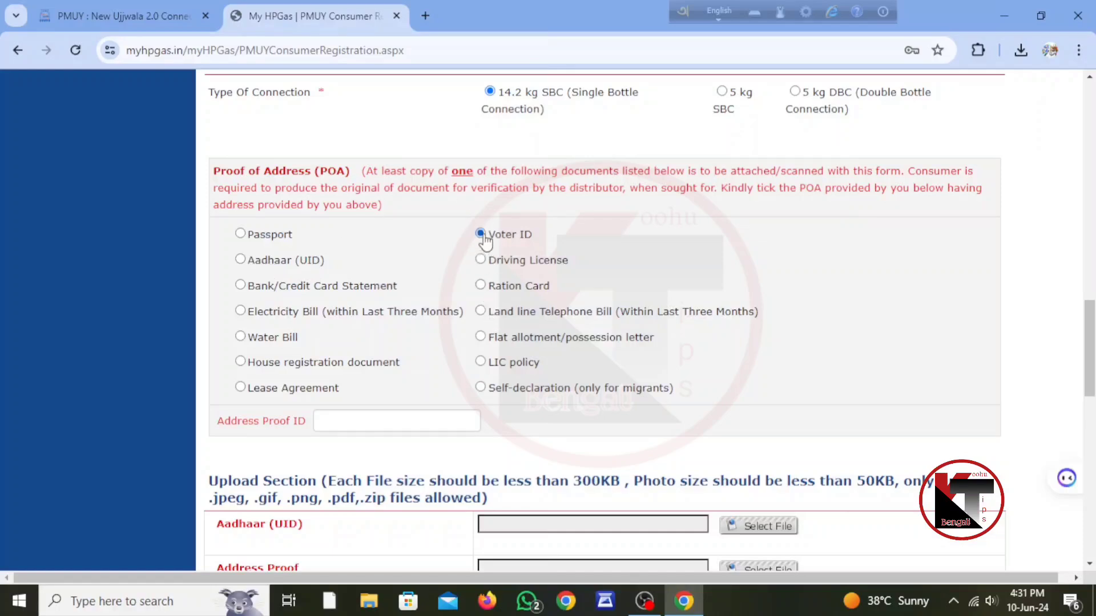
pyautogui.click(351, 423)
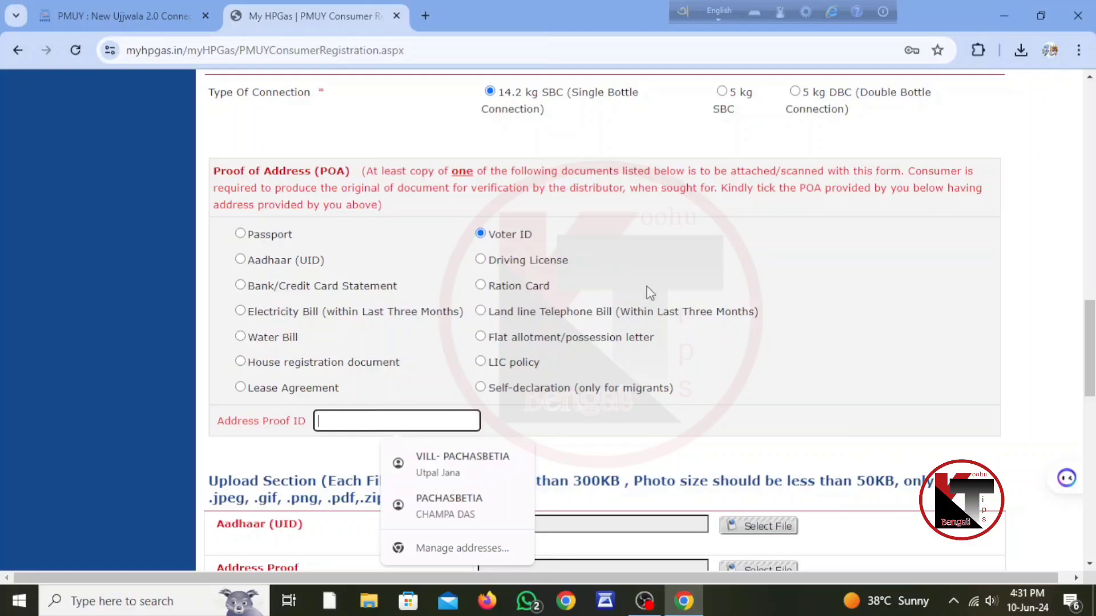
pyautogui.scroll(-7, 648, 285)
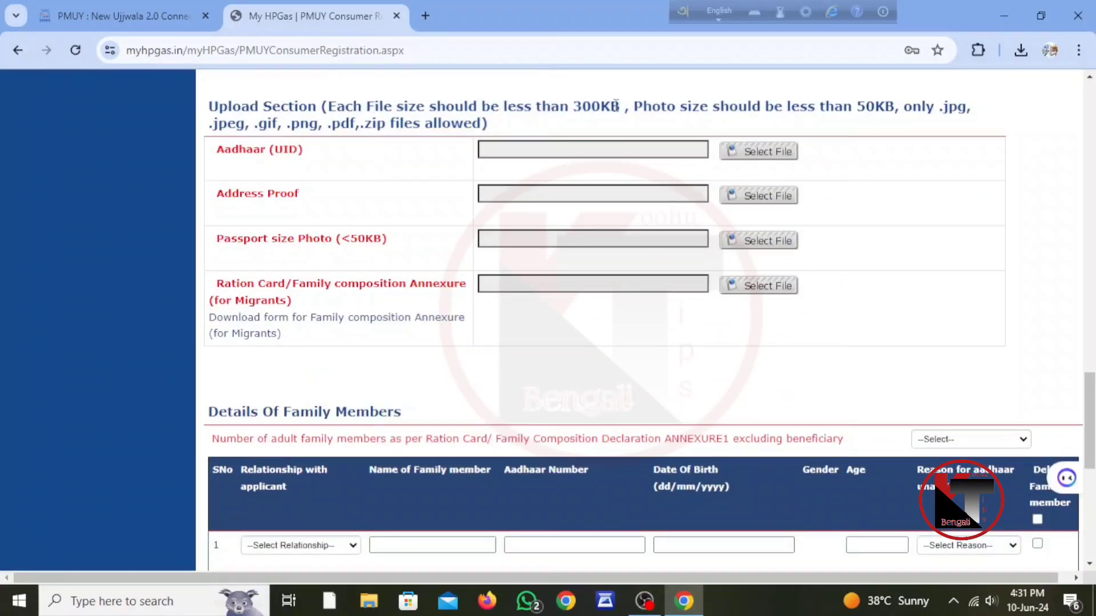
pyautogui.moveTo(632, 104); pyautogui.dragTo(505, 108)
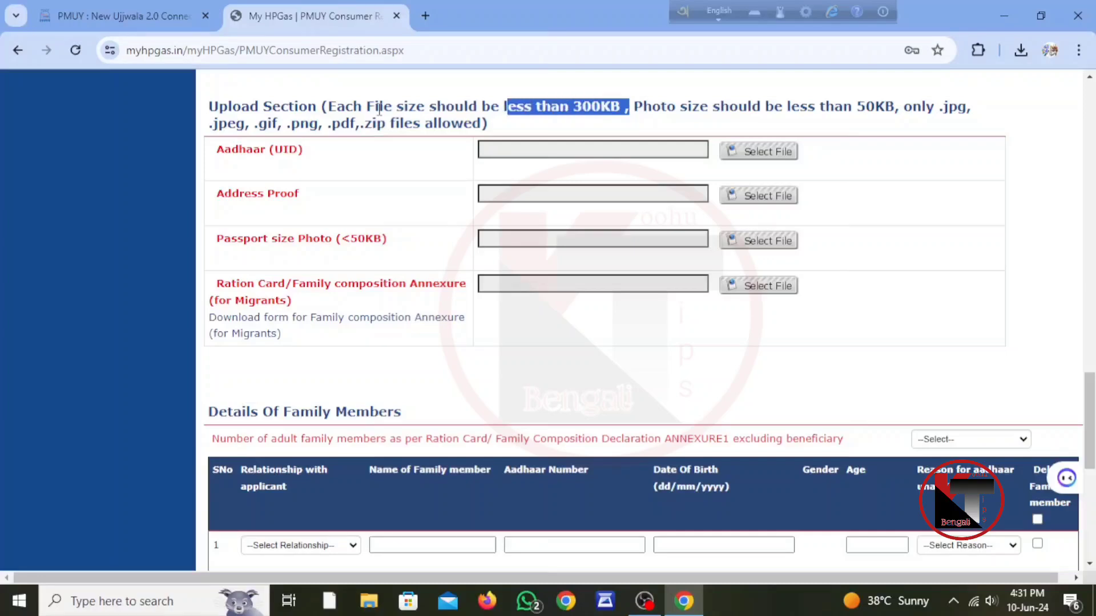
pyautogui.moveTo(323, 110); pyautogui.dragTo(352, 105)
pyautogui.moveTo(350, 105)
pyautogui.mouseDown()
pyautogui.moveTo(547, 103)
pyautogui.moveTo(649, 157)
pyautogui.moveTo(659, 106)
pyautogui.moveTo(640, 123)
pyautogui.moveTo(744, 104)
pyautogui.moveTo(901, 106)
pyautogui.mouseUp()
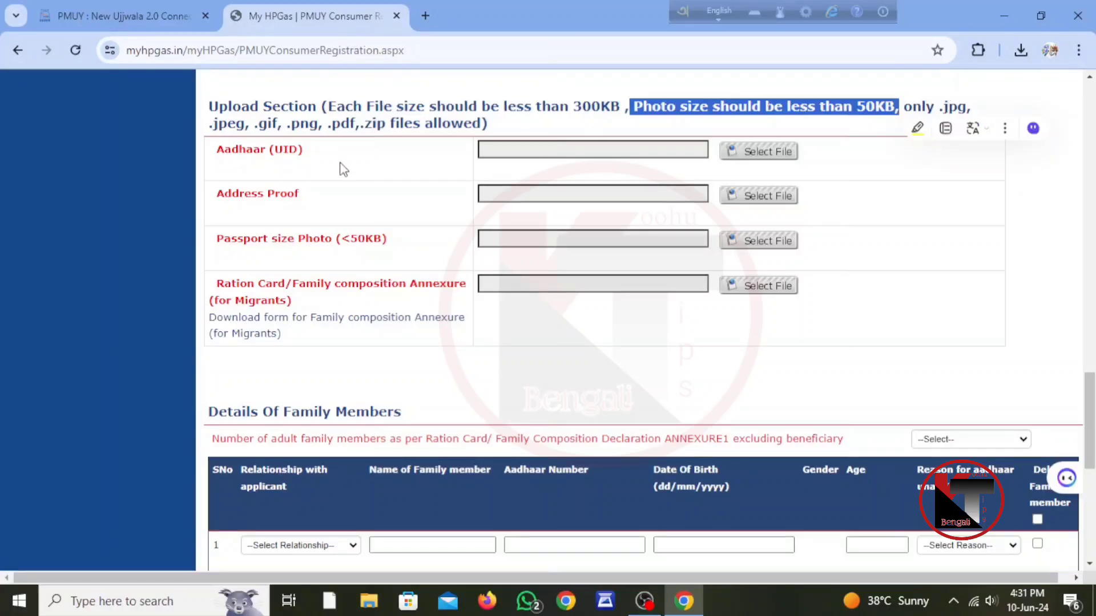
pyautogui.click(527, 126)
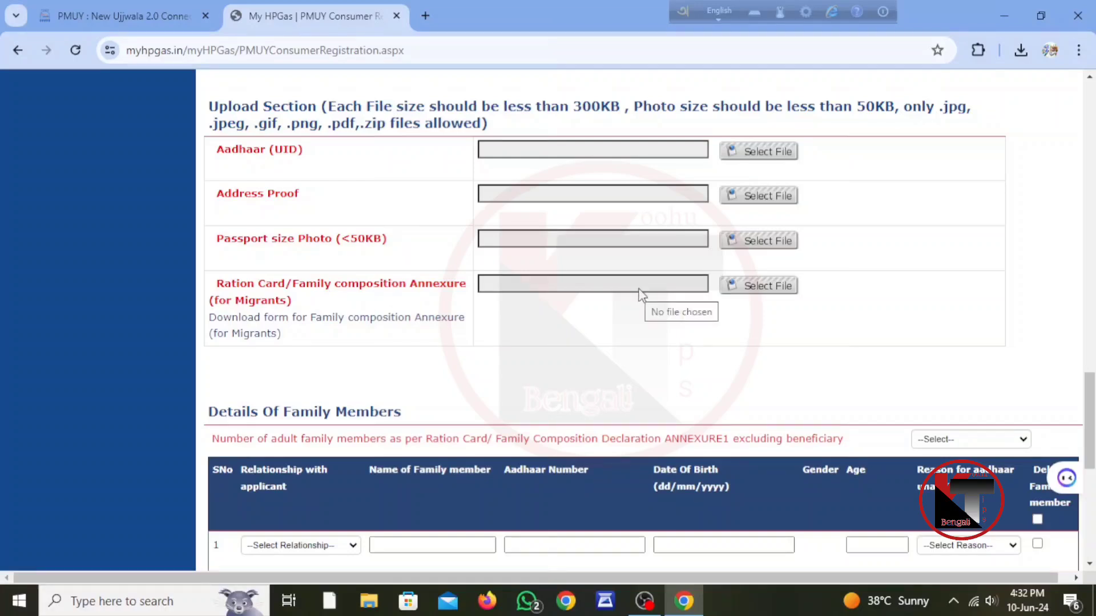
pyautogui.scroll(-3, 637, 289)
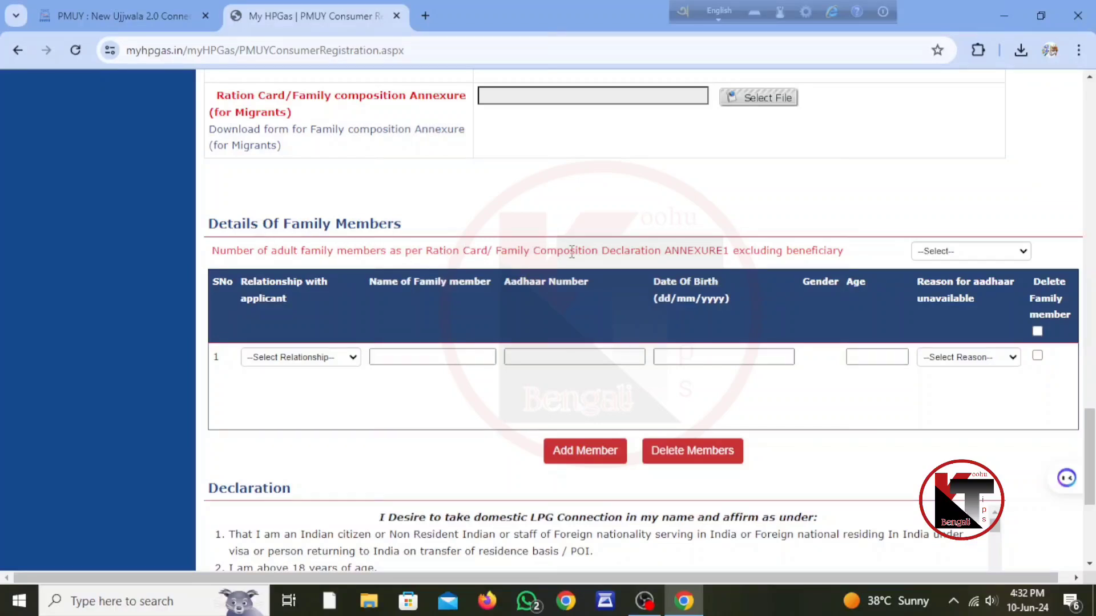
# Set 3 adult family members, mark member 1 as HUSBAND, and view the Aadhaar-unavailable reasons
pyautogui.click(977, 254)
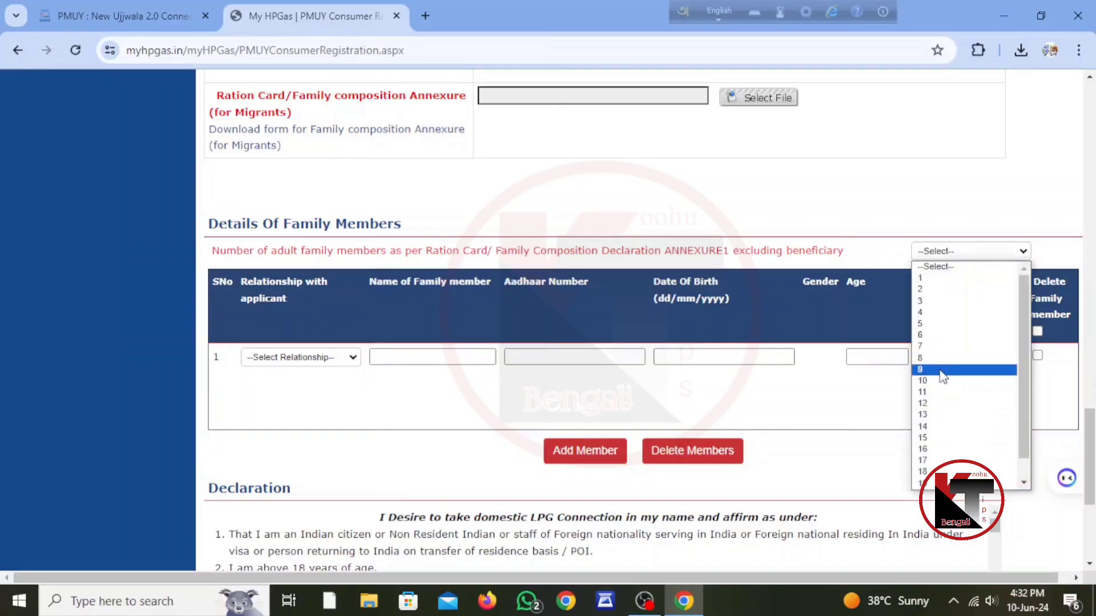
pyautogui.click(937, 301)
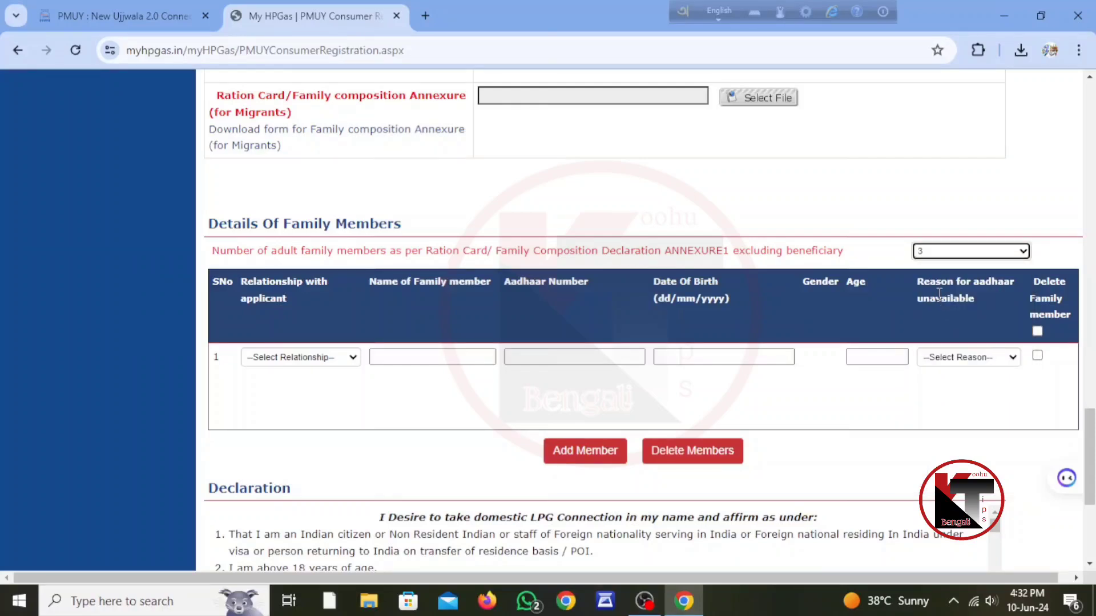
pyautogui.click(402, 357)
pyautogui.click(314, 361)
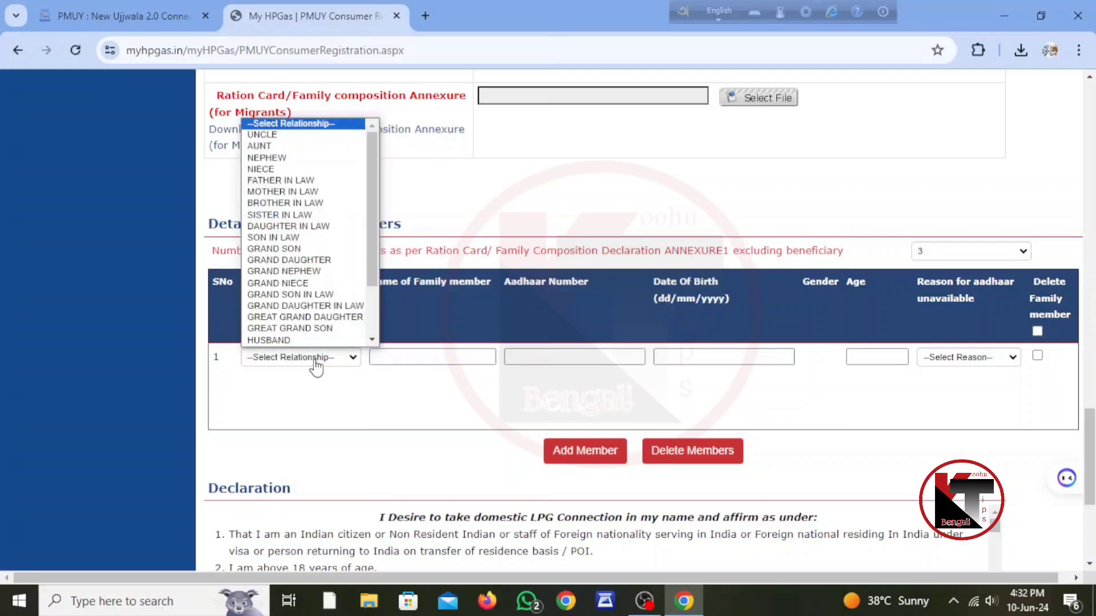
pyautogui.scroll(-1, 297, 268)
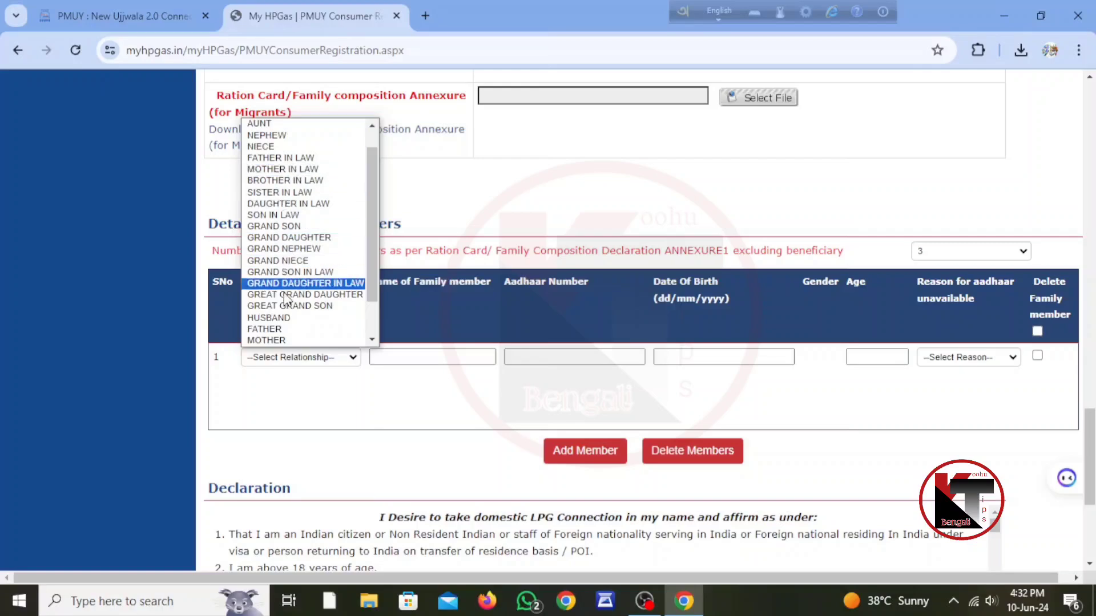
pyautogui.click(280, 317)
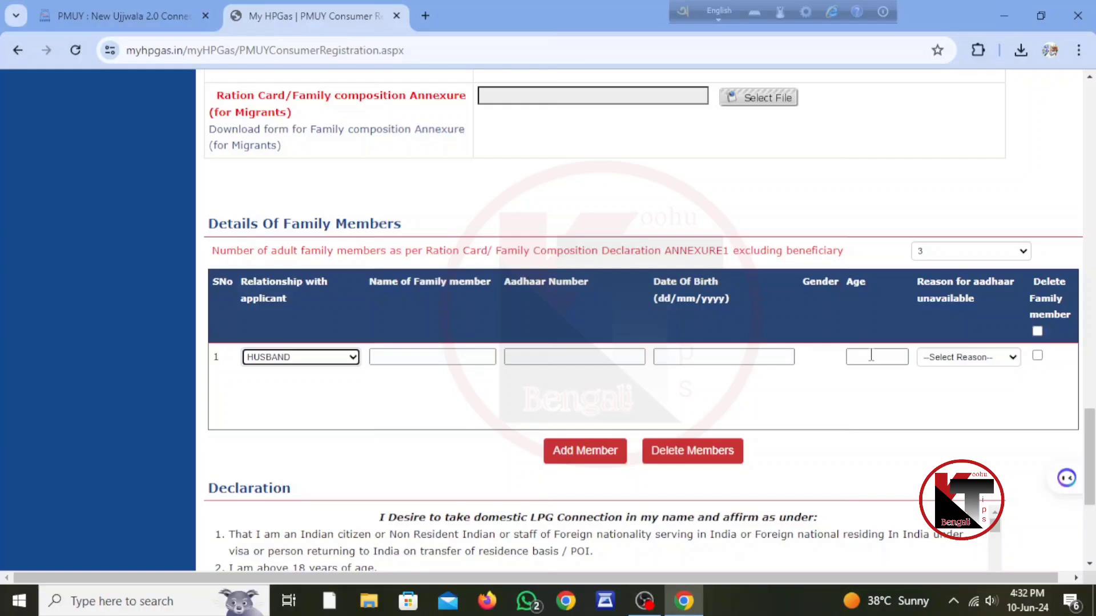
pyautogui.click(1006, 359)
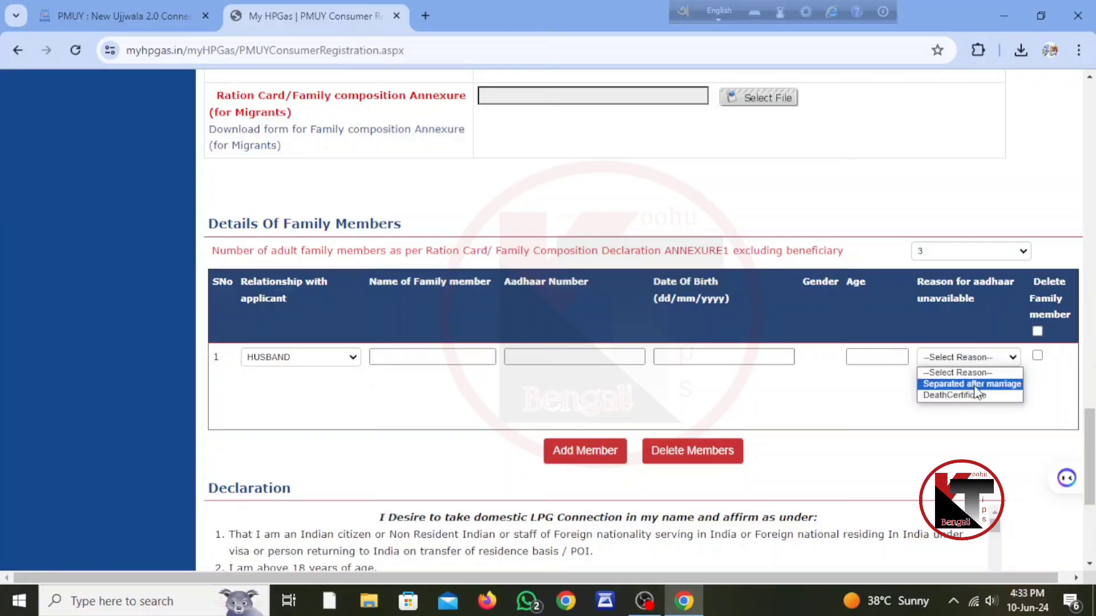
pyautogui.click(1064, 379)
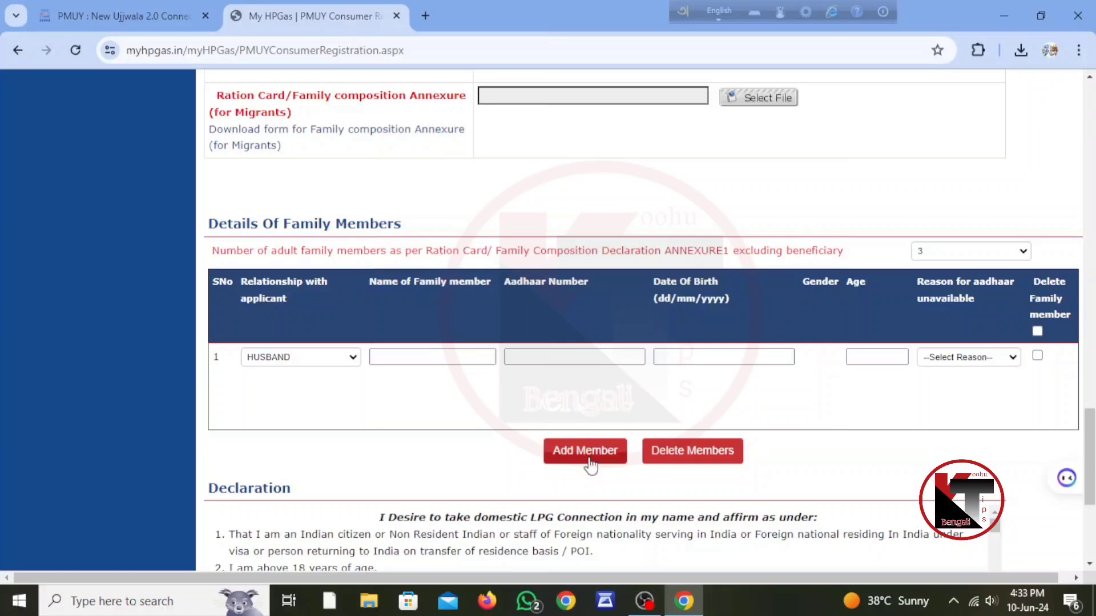
# Enter the husband's name and his Aadhaar number in the first family-member row
pyautogui.click(452, 358)
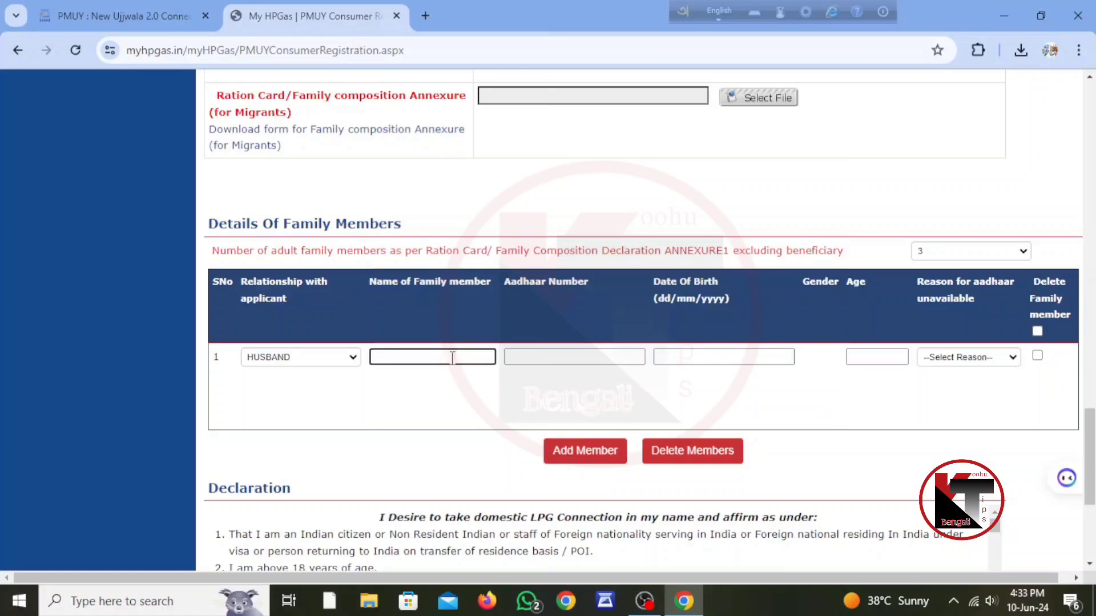
pyautogui.write('ITPA')
pyautogui.press('BackSpace')
pyautogui.press('BackSpace')
pyautogui.press('BackSpace')
pyautogui.press('BackSpace')
pyautogui.click(542, 354)
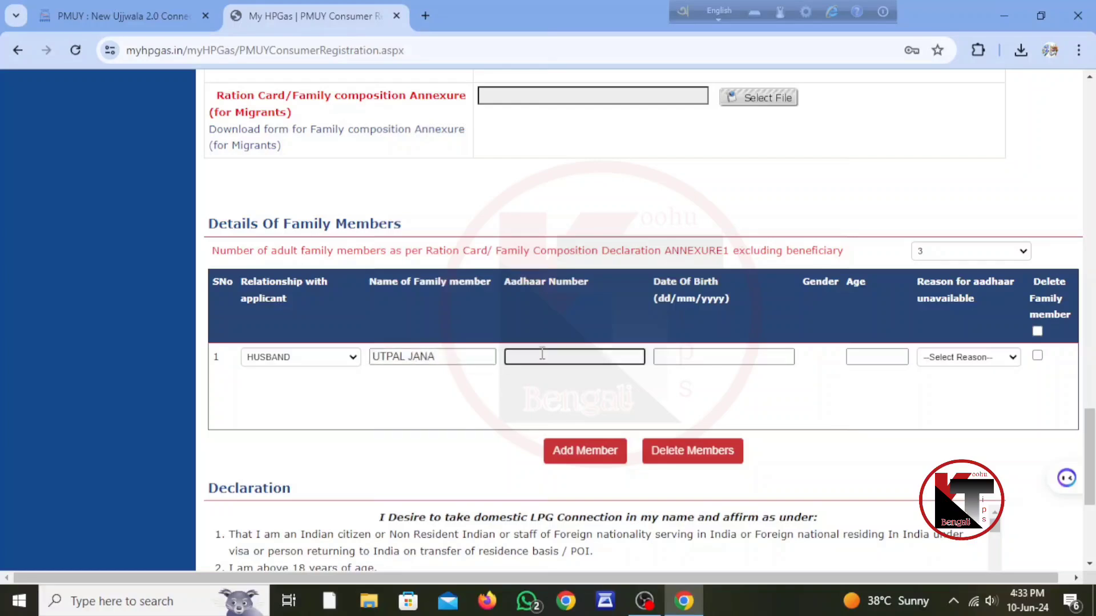
pyautogui.click(710, 355)
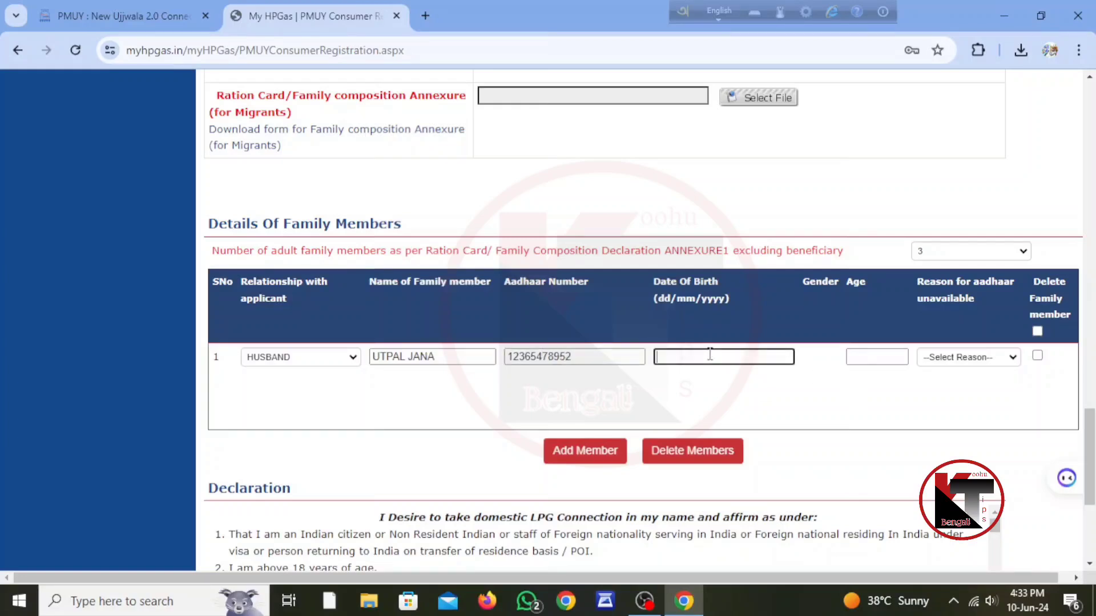
pyautogui.write('45')
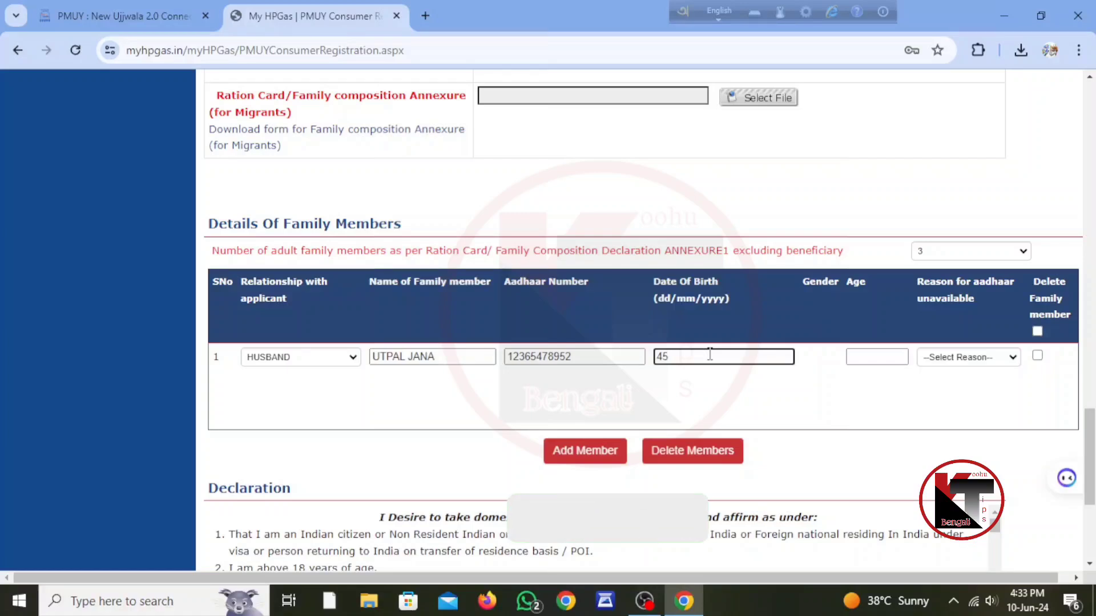
pyautogui.write('/01')
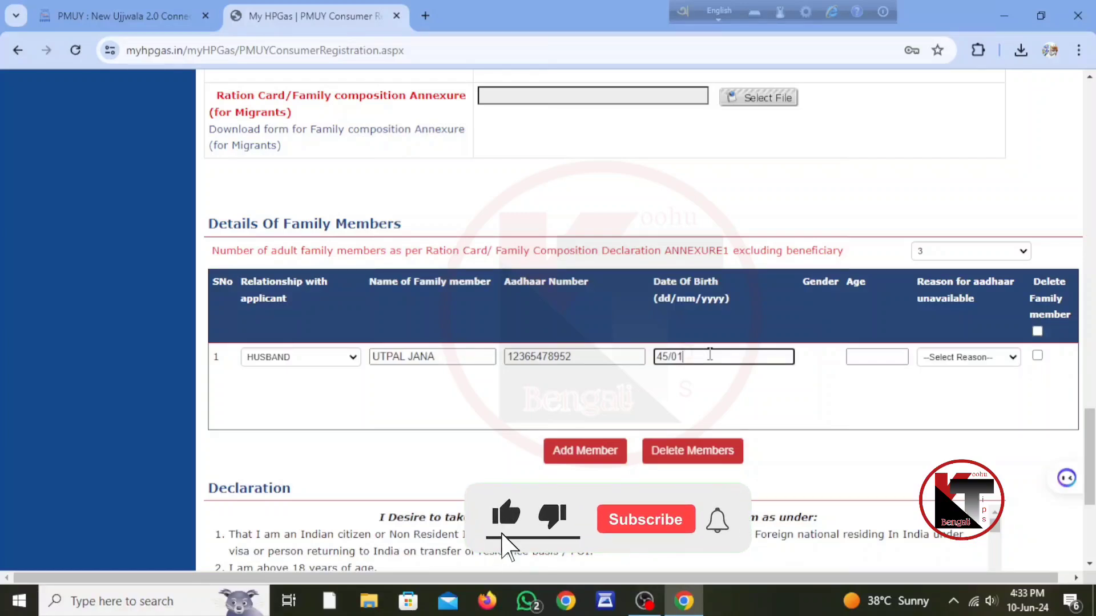
pyautogui.press('BackSpace')
pyautogui.press('BackSpace')
pyautogui.press('BackSpace')
pyautogui.press('BackSpace')
pyautogui.press('BackSpace')
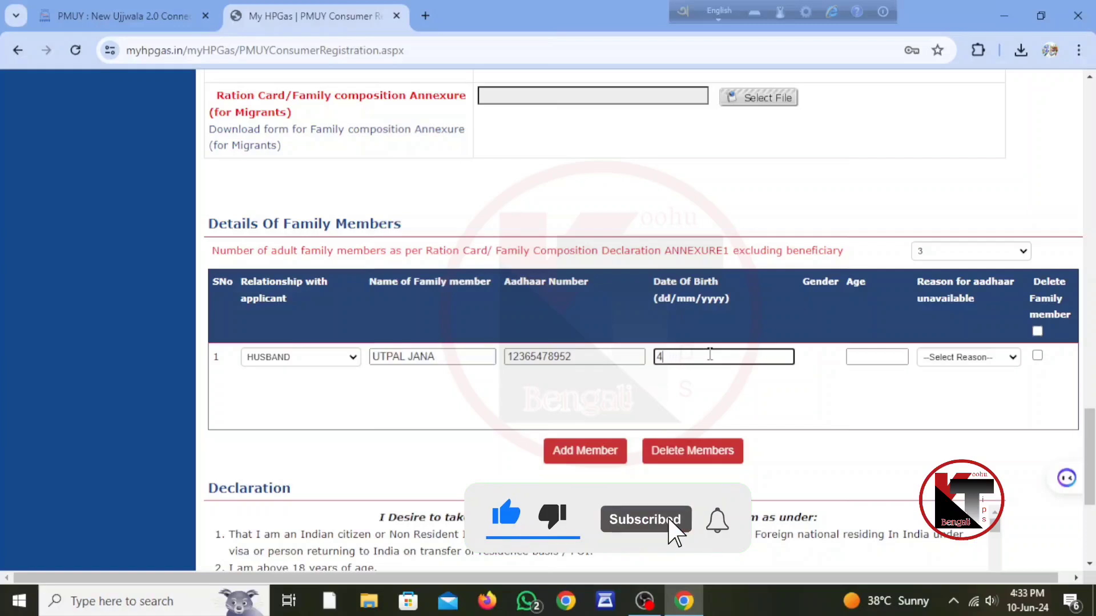
pyautogui.write('12/02/')
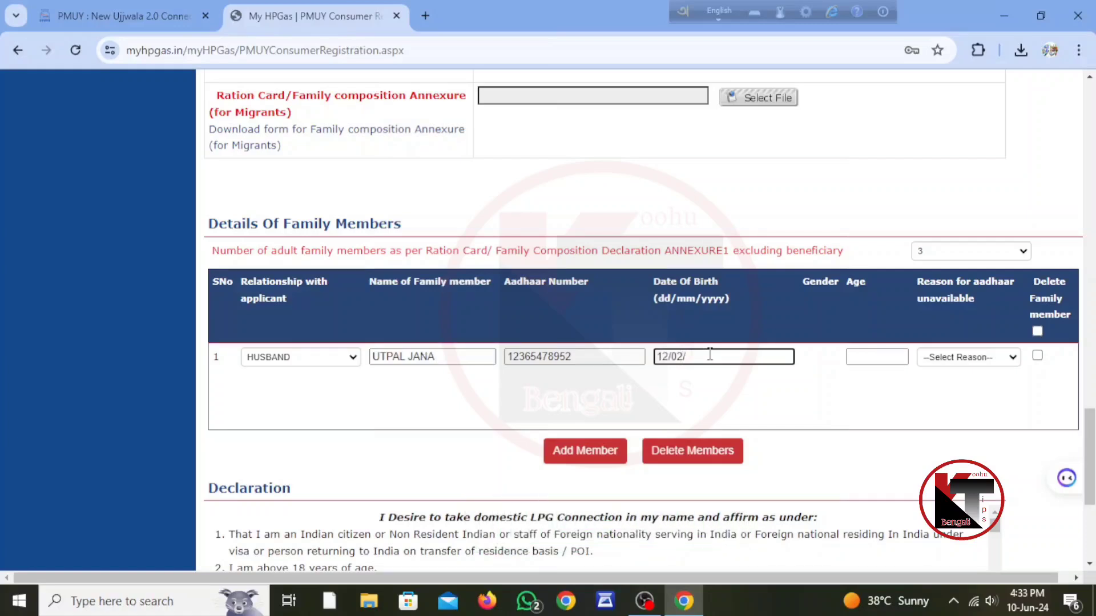
pyautogui.write('2001')
pyautogui.click(864, 355)
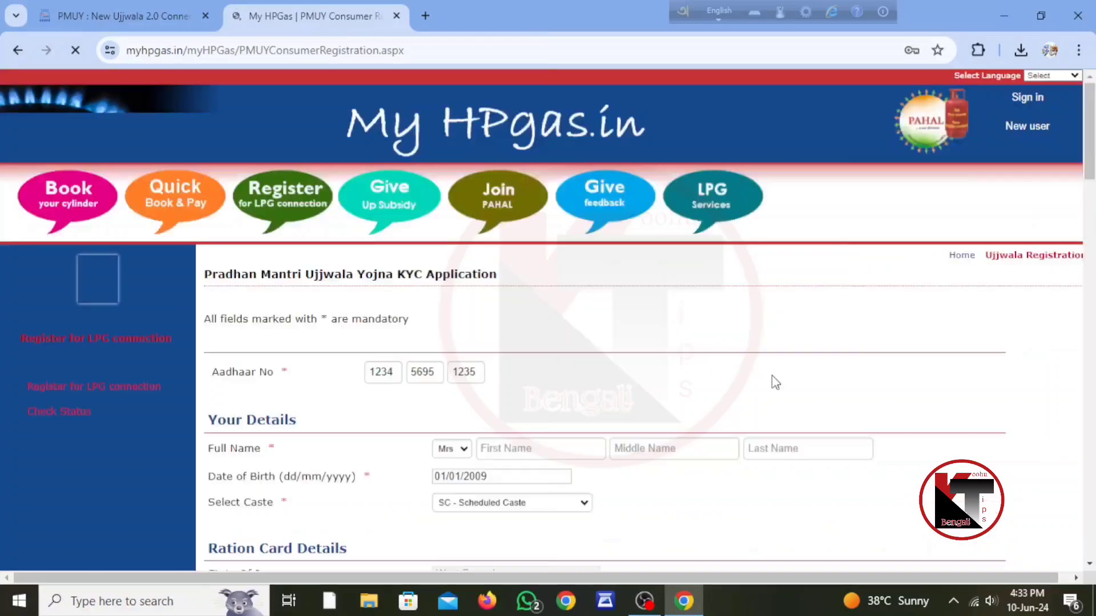
pyautogui.scroll(-9, 762, 411)
pyautogui.scroll(-15, 756, 422)
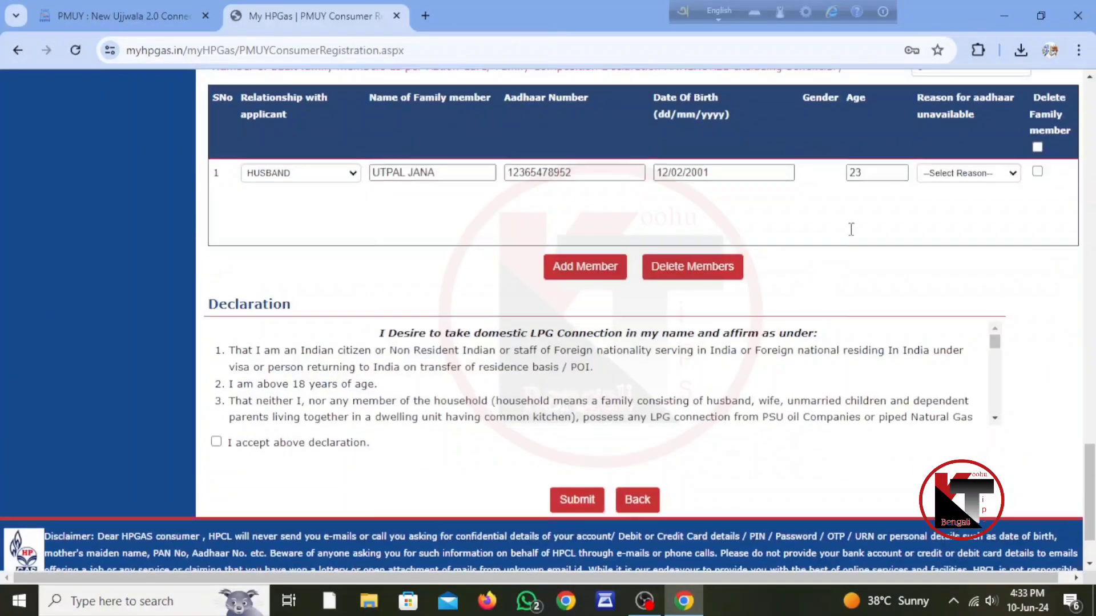
pyautogui.scroll(3, 851, 229)
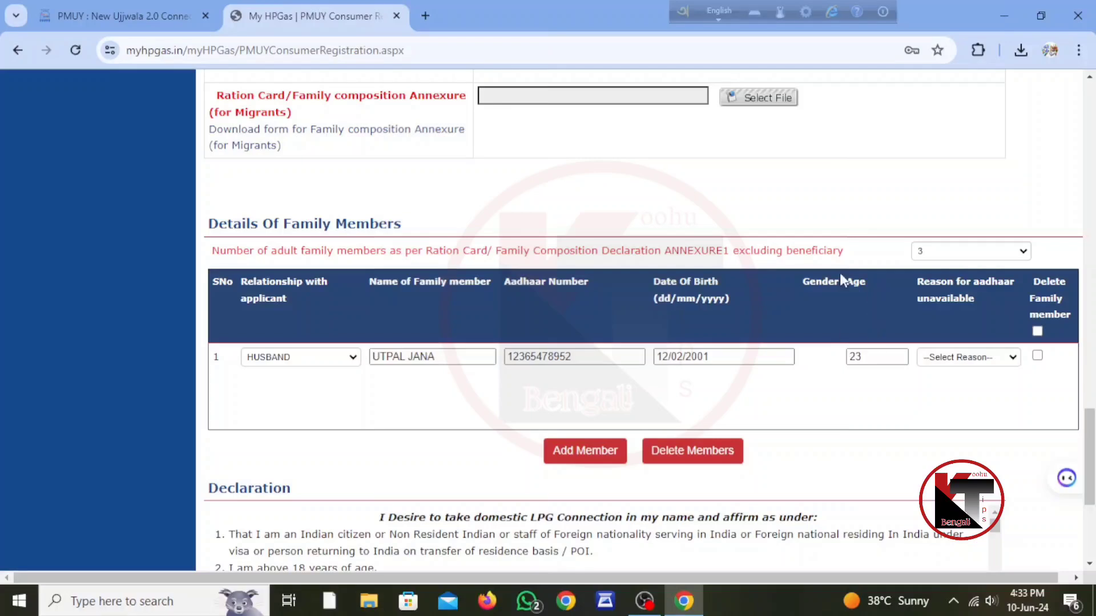
# Mark and unmark the member rows for deletion, leaving none marked, then add another member row
pyautogui.click(1037, 356)
pyautogui.click(1036, 332)
pyautogui.click(1037, 332)
pyautogui.click(1037, 356)
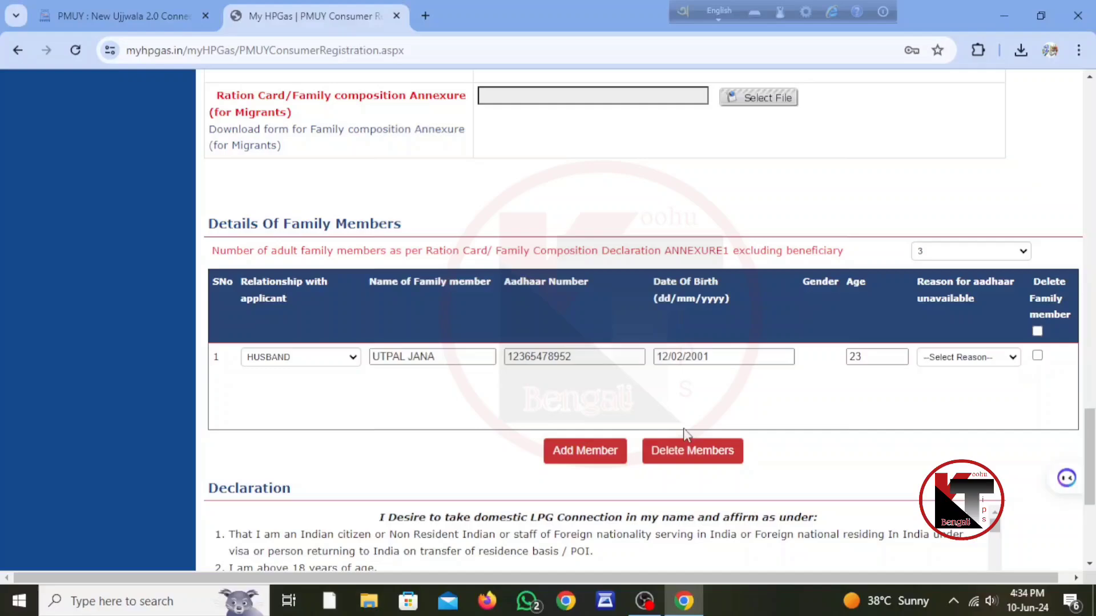
pyautogui.click(574, 449)
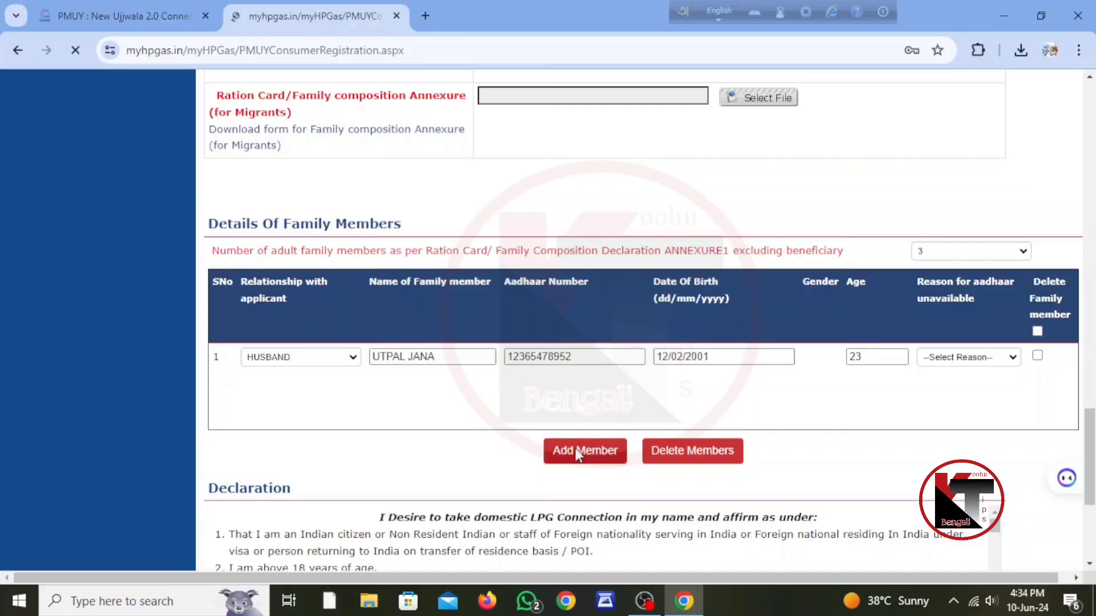
pyautogui.scroll(-20, 580, 448)
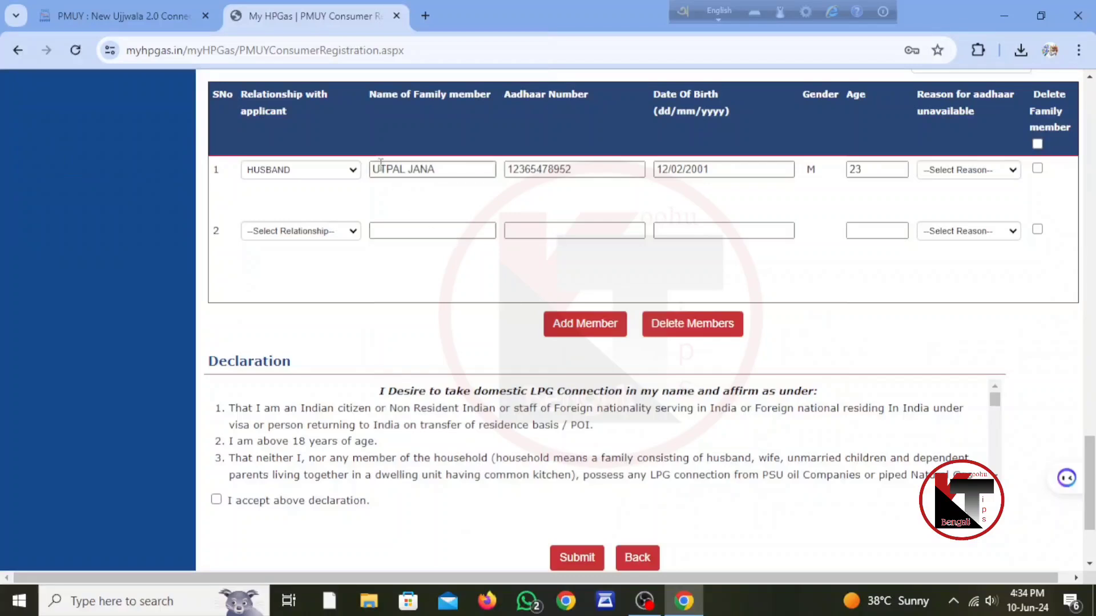
pyautogui.click(303, 232)
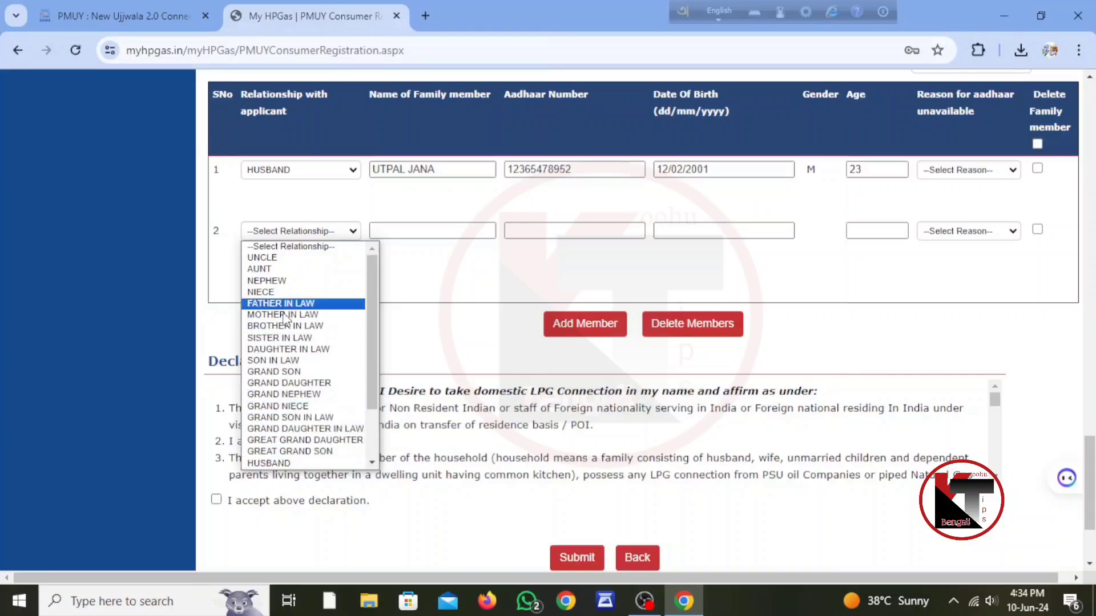
pyautogui.click(491, 260)
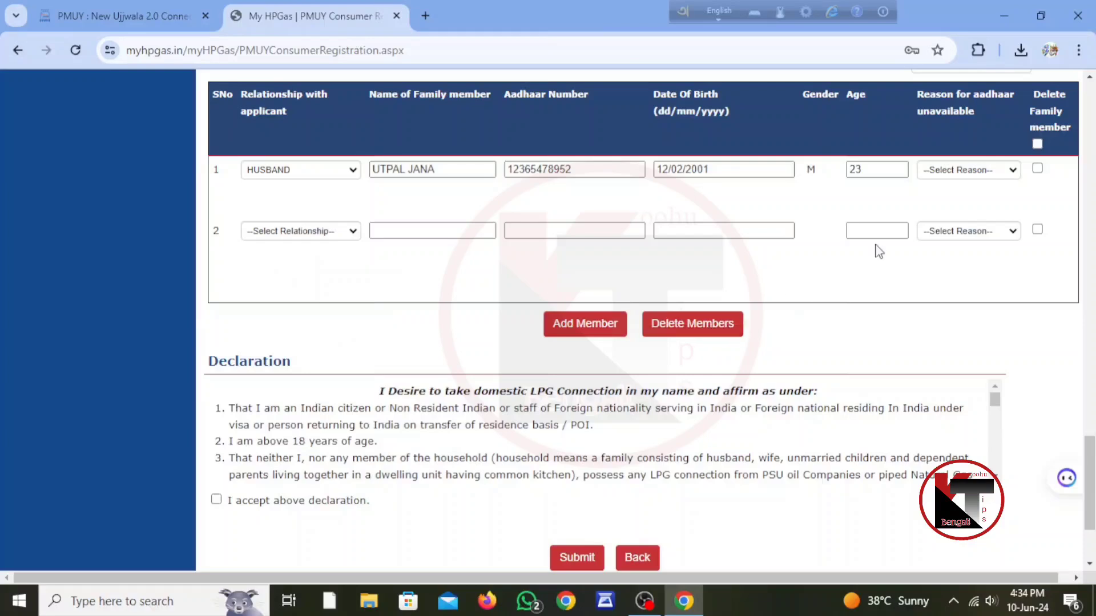
pyautogui.click(1037, 229)
pyautogui.click(710, 326)
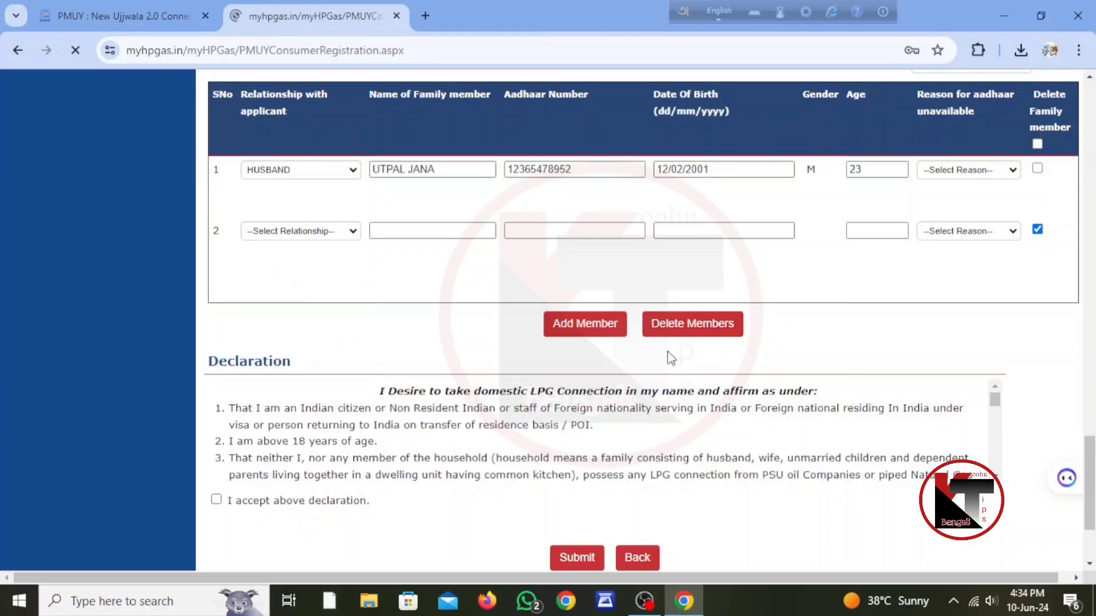
pyautogui.scroll(-15, 722, 360)
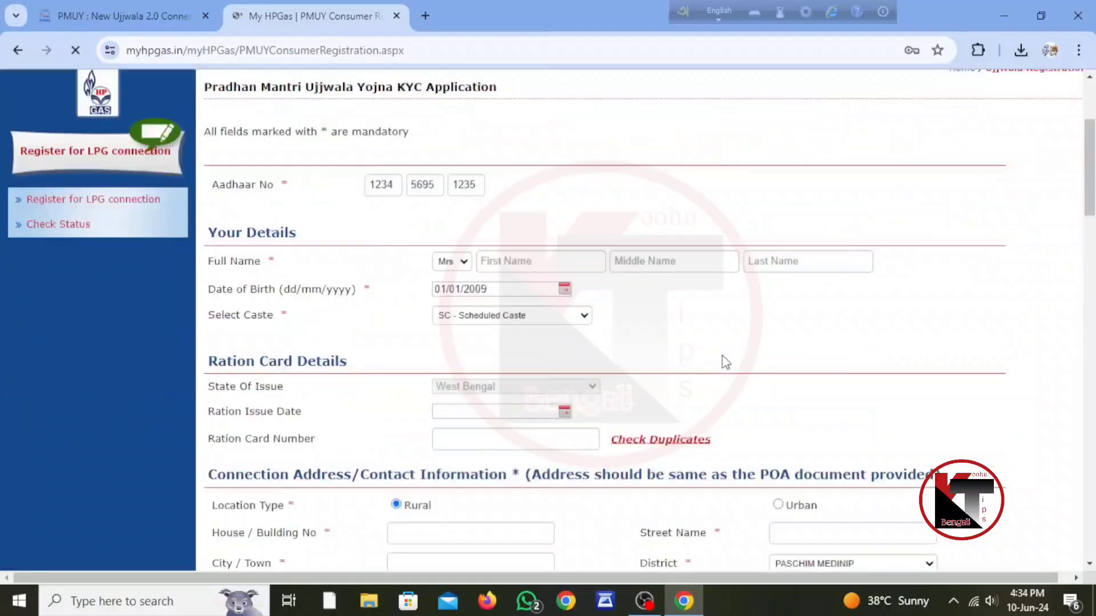
pyautogui.scroll(3, 721, 358)
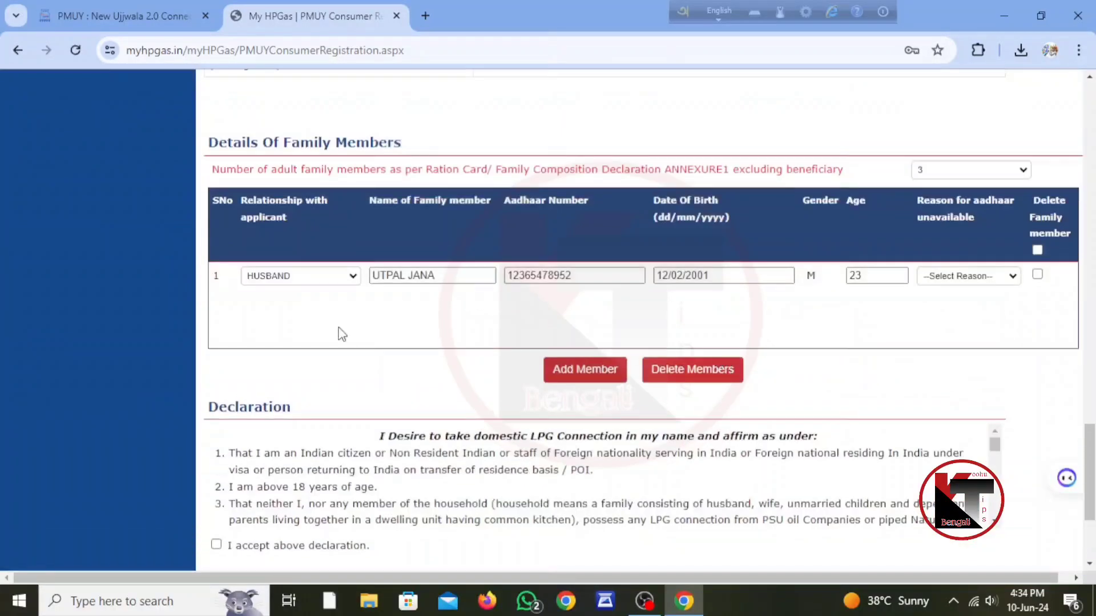
pyautogui.scroll(-3, 588, 339)
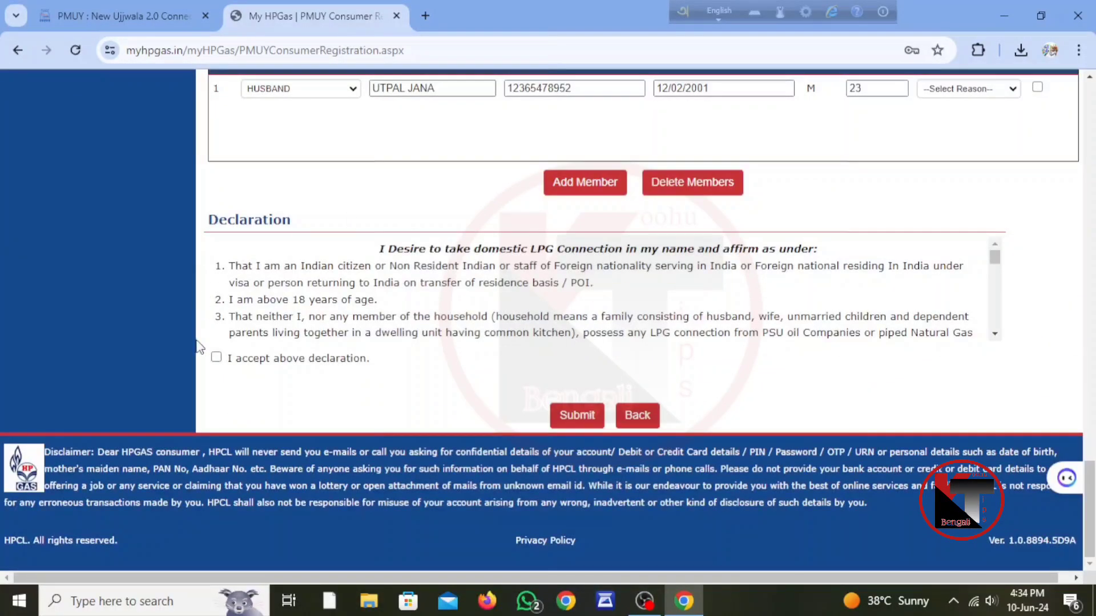
# Tick the 'I accept above declaration' checkbox below the Declaration text
pyautogui.click(216, 360)
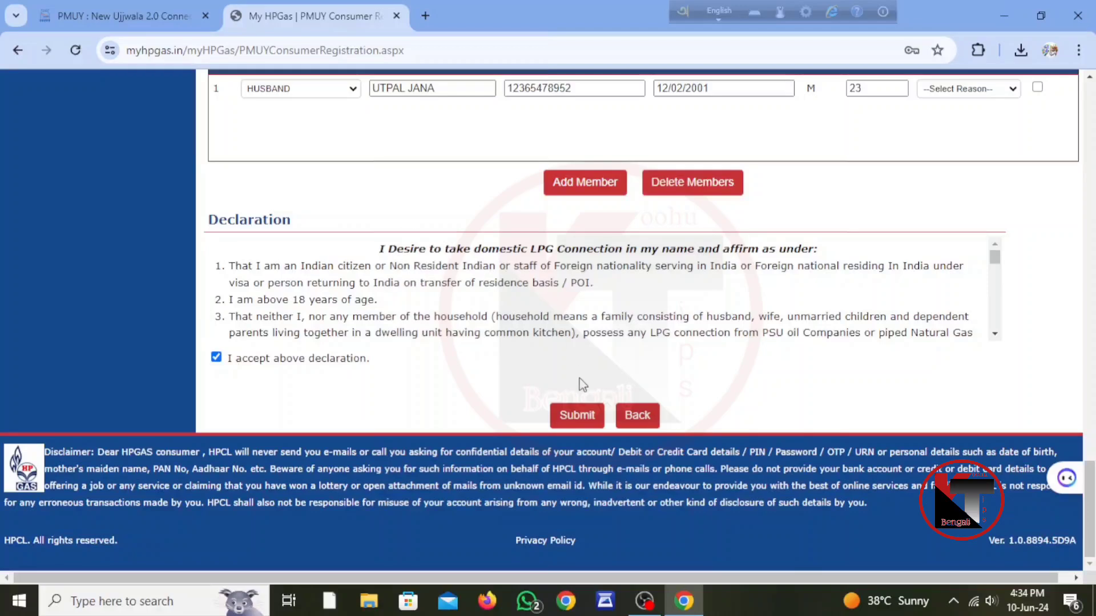